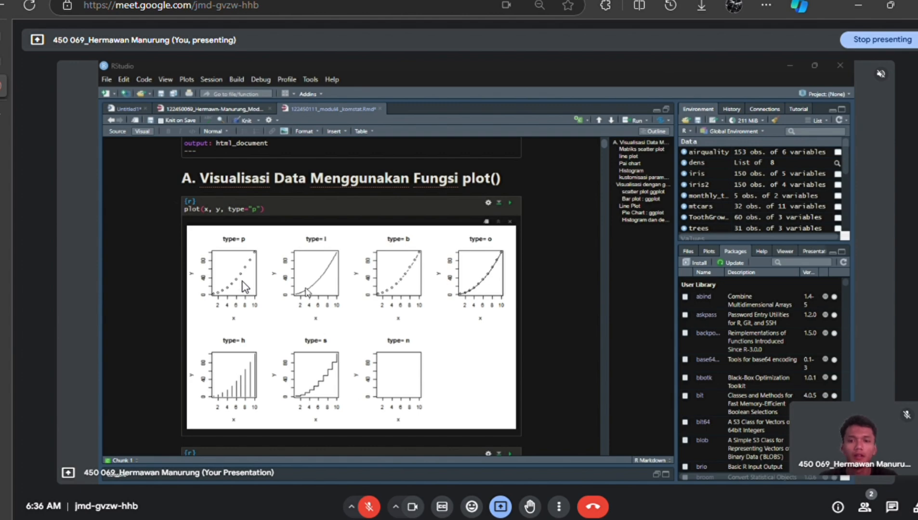
- Consult the module PDF's section on plot() type values alongside the example plots in the RStudio notebook
key(alt+Tab)
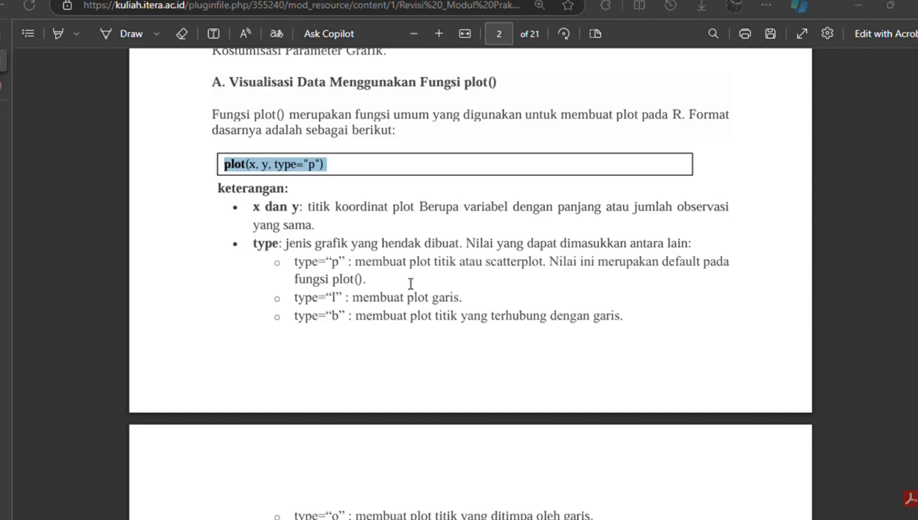
key(alt+Tab)
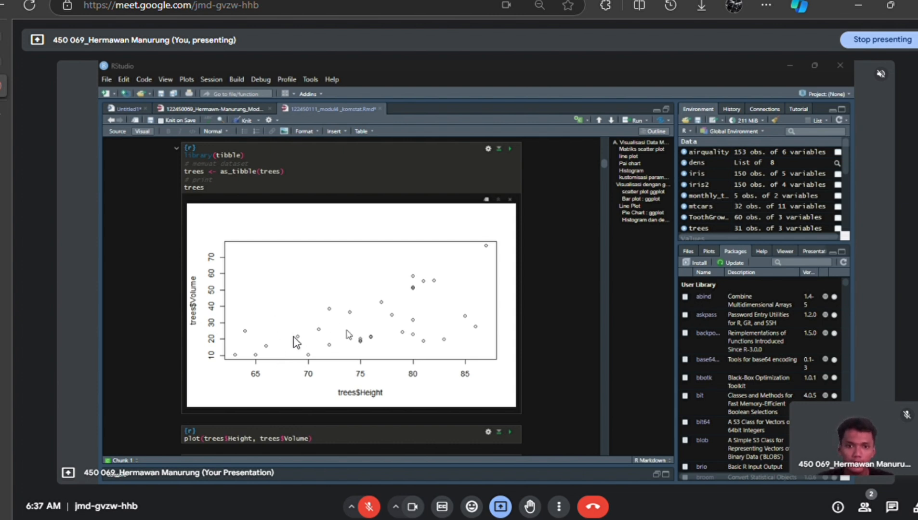
key(alt+Tab)
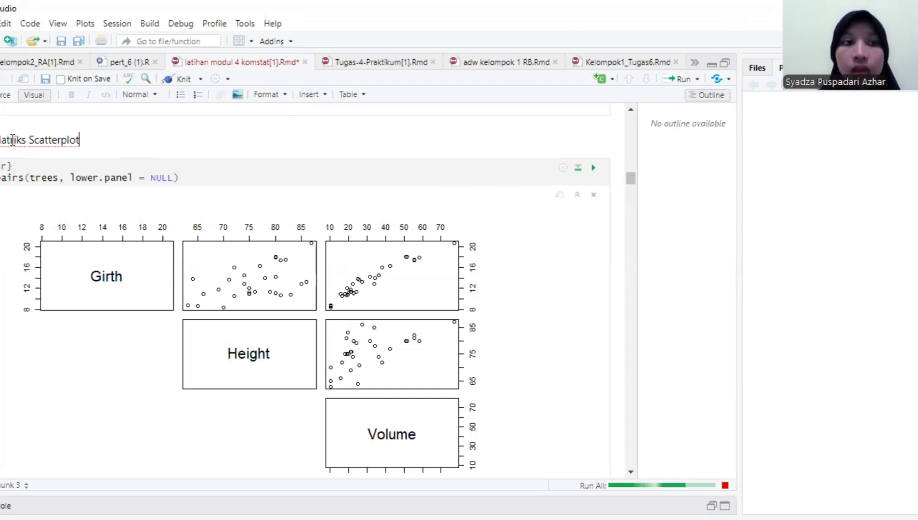
- Examine the pairs(trees, lower.panel = NULL) code under the Matriks Scatterplot heading, including its dataset and lower.panel arguments
click(78, 140)
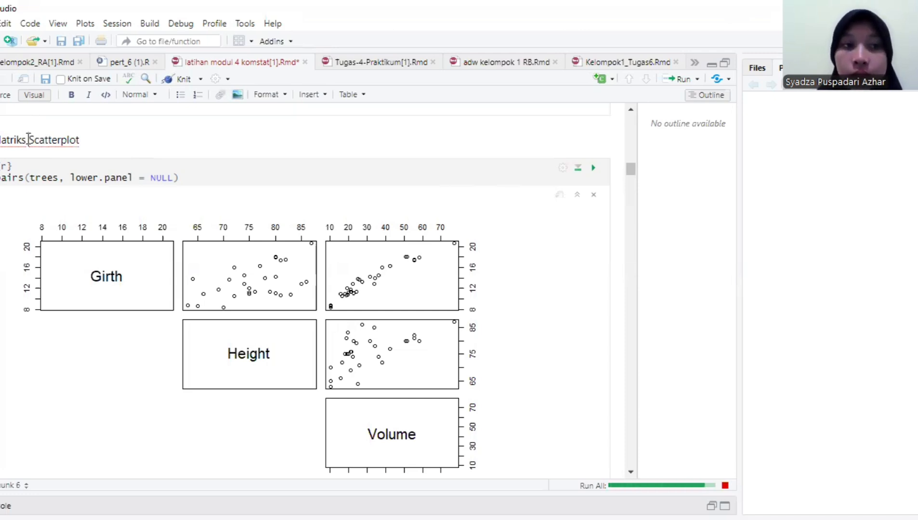
key(Left)
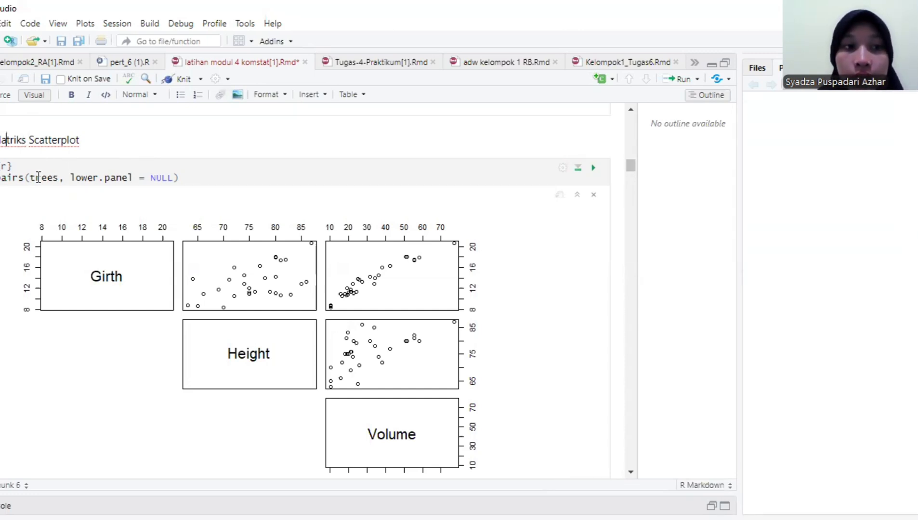
double_click(58, 178)
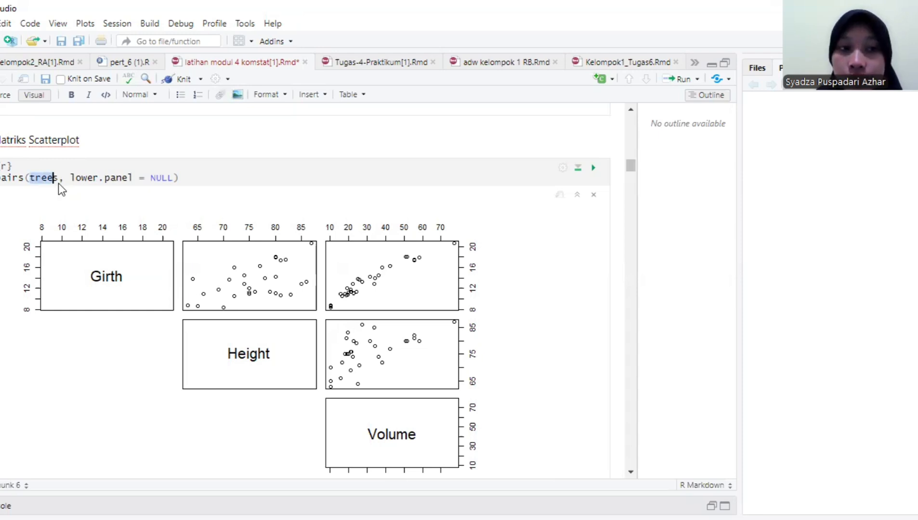
click(59, 178)
click(33, 181)
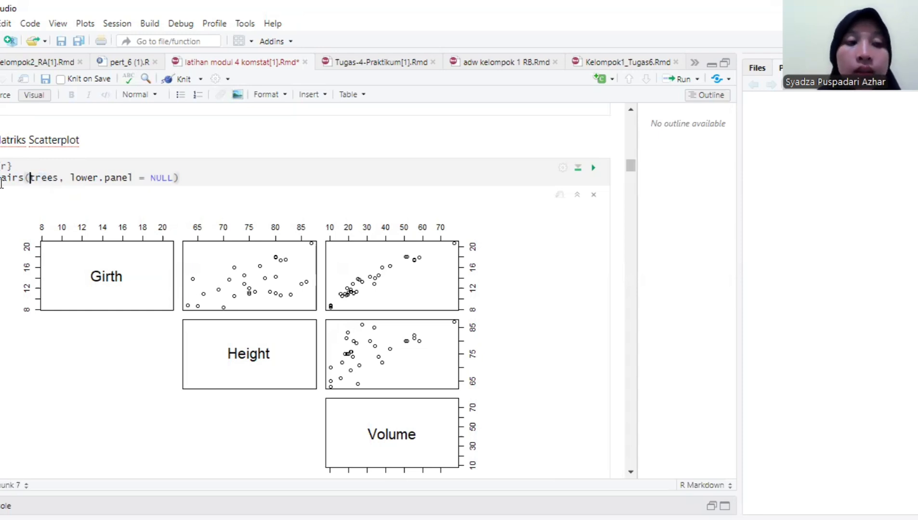
click(186, 179)
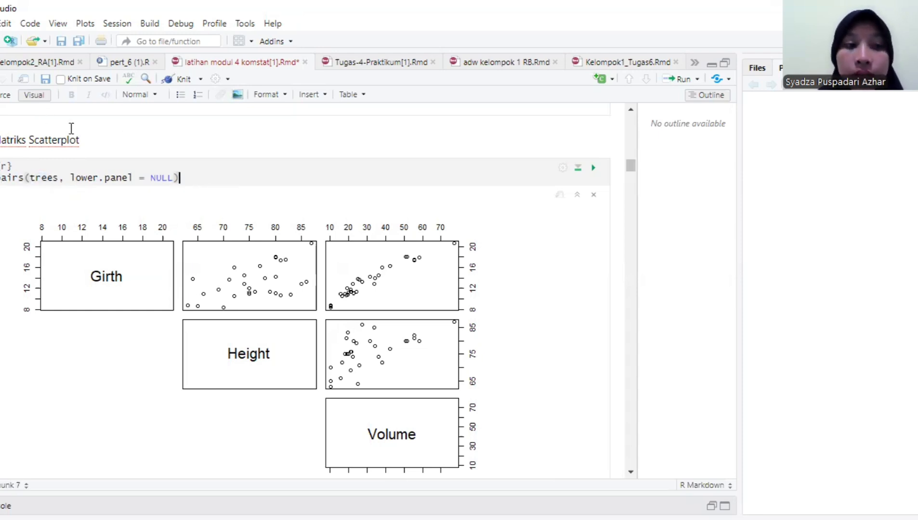
double_click(57, 182)
key(shift+End)
click(46, 179)
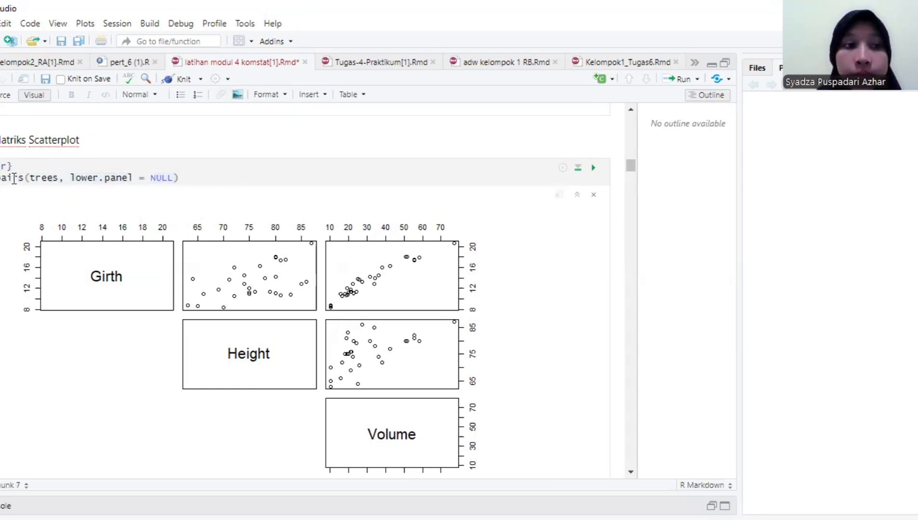
drag(14, 179, 55, 176)
click(61, 176)
click(89, 171)
click(177, 179)
click(55, 176)
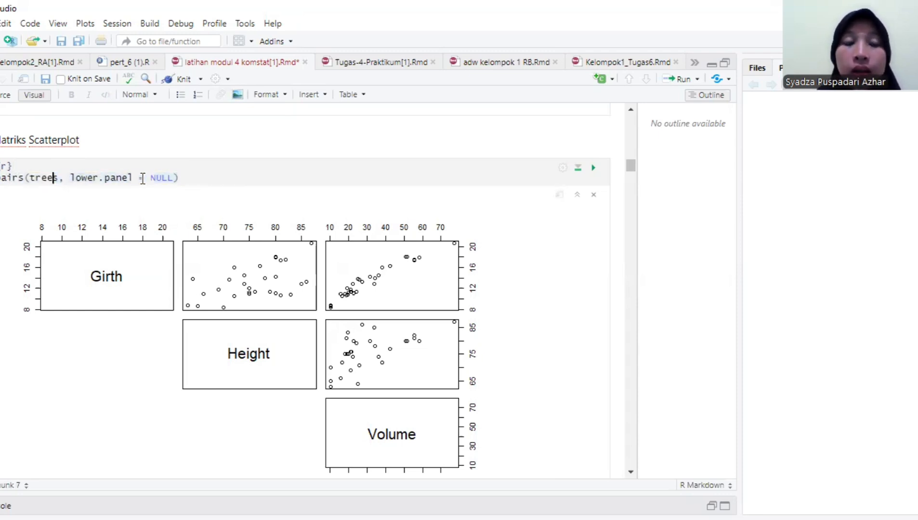
click(70, 177)
shift+click(174, 179)
click(176, 178)
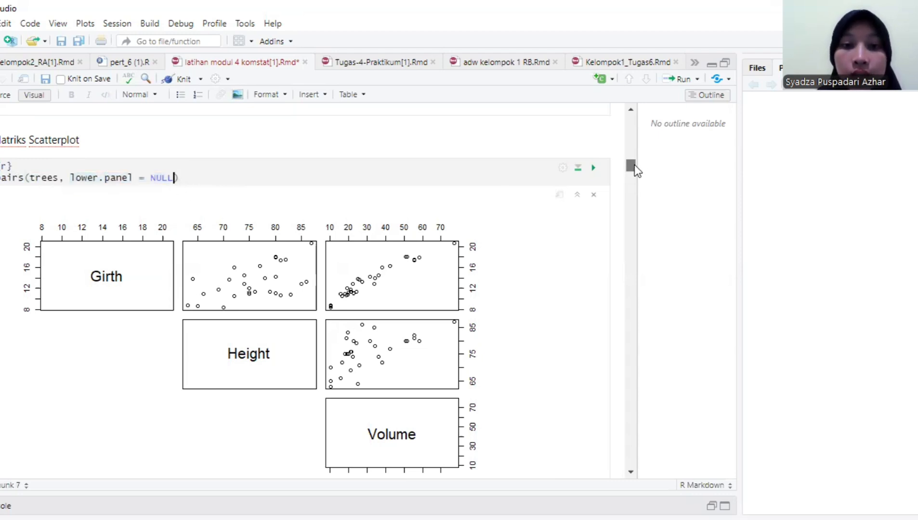
- Inspect the trees scatterplot matrix relating Girth, Height and Volume
drag(634, 165, 636, 164)
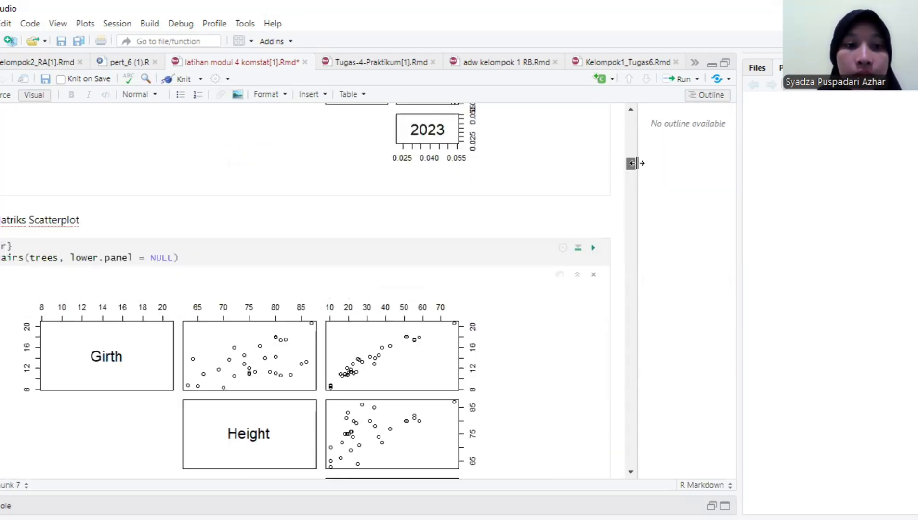
click(633, 472)
click(633, 472)
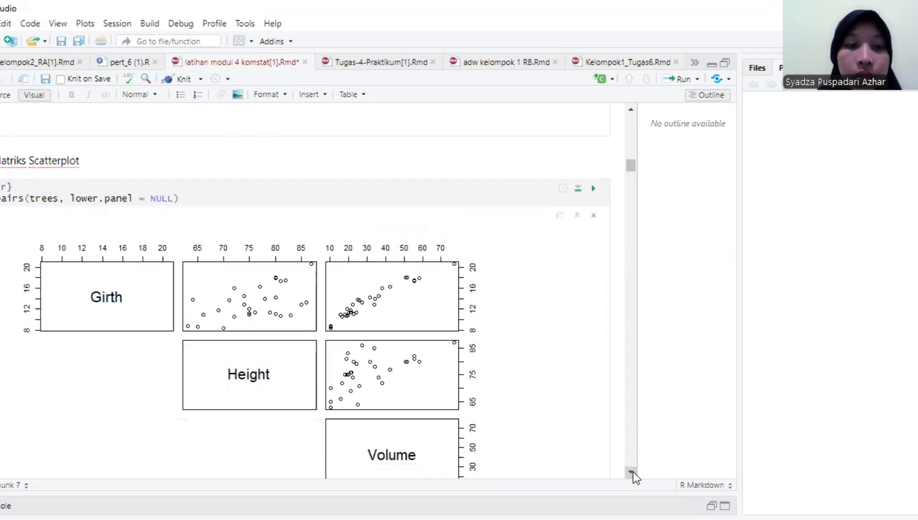
click(633, 473)
drag(128, 371, 220, 412)
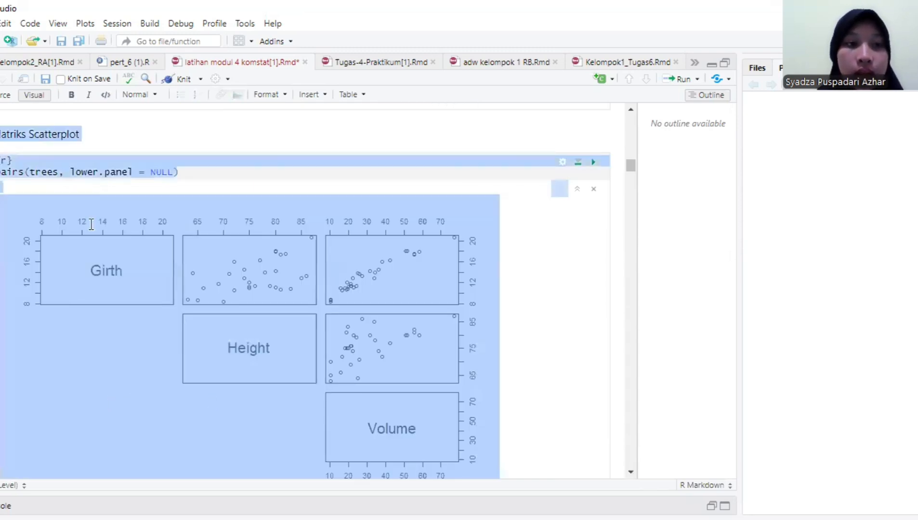
click(127, 198)
click(123, 161)
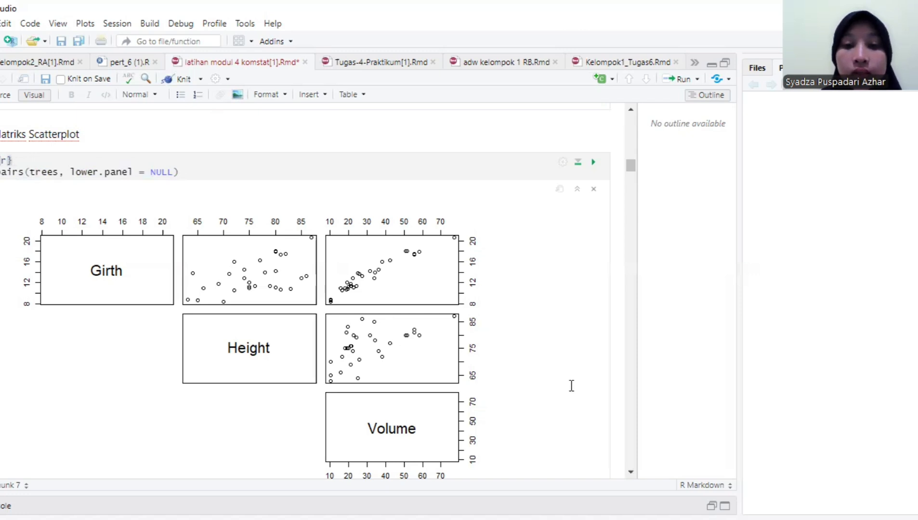
- Examine the chunk that loads iris with as_tibble and prints it, along with its output table
click(629, 473)
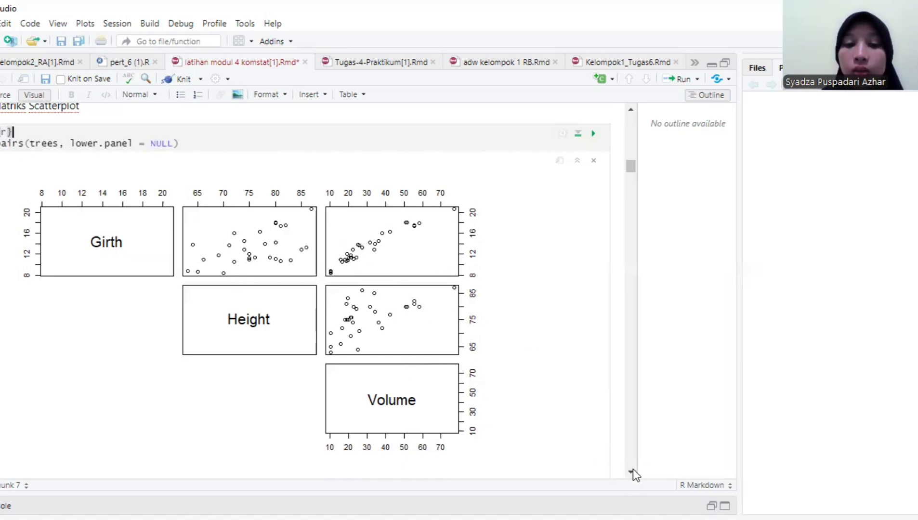
scroll(631, 471, down, 6)
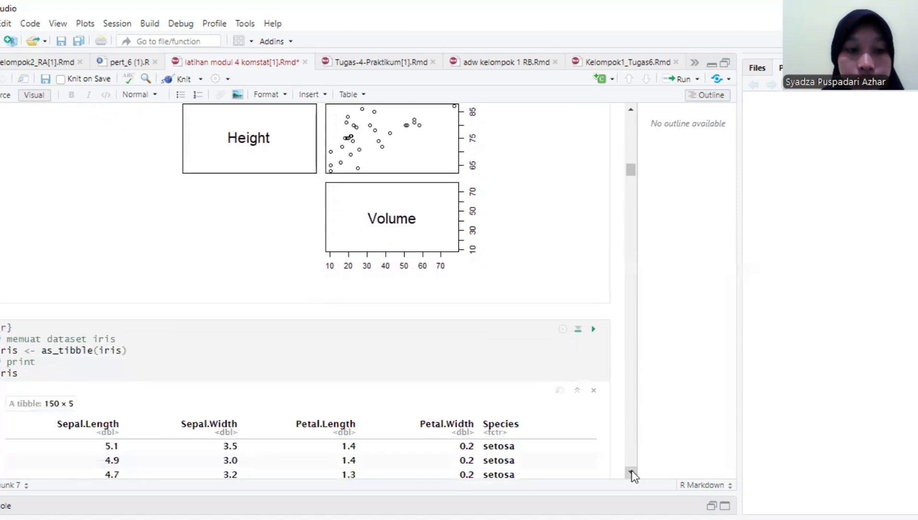
scroll(631, 471, down, 3)
key(ctrl+a)
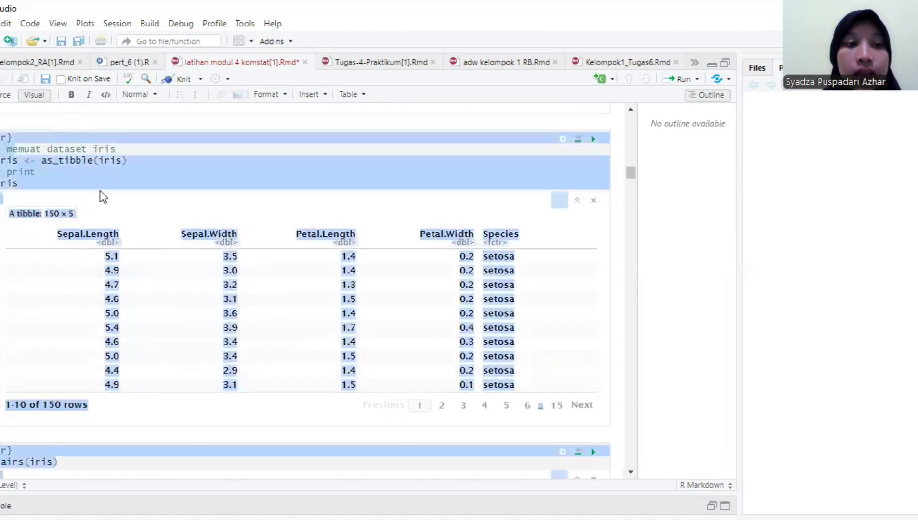
click(97, 171)
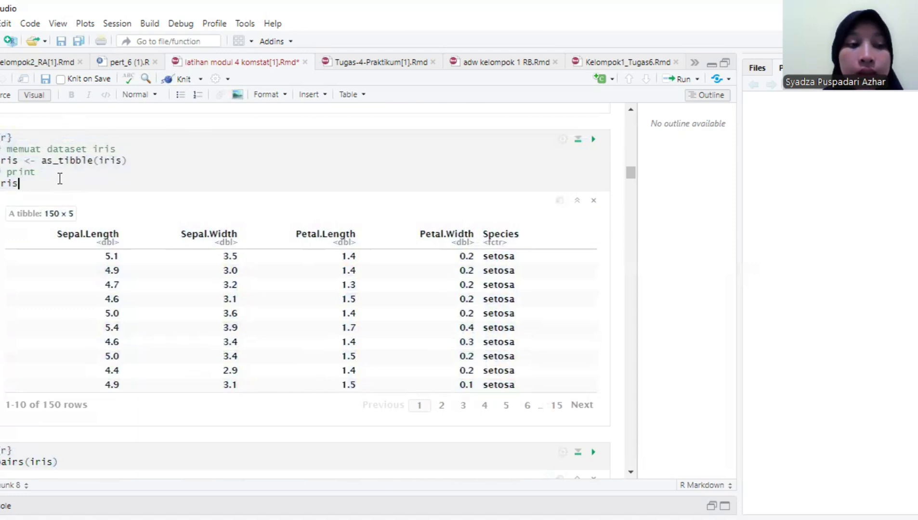
click(90, 177)
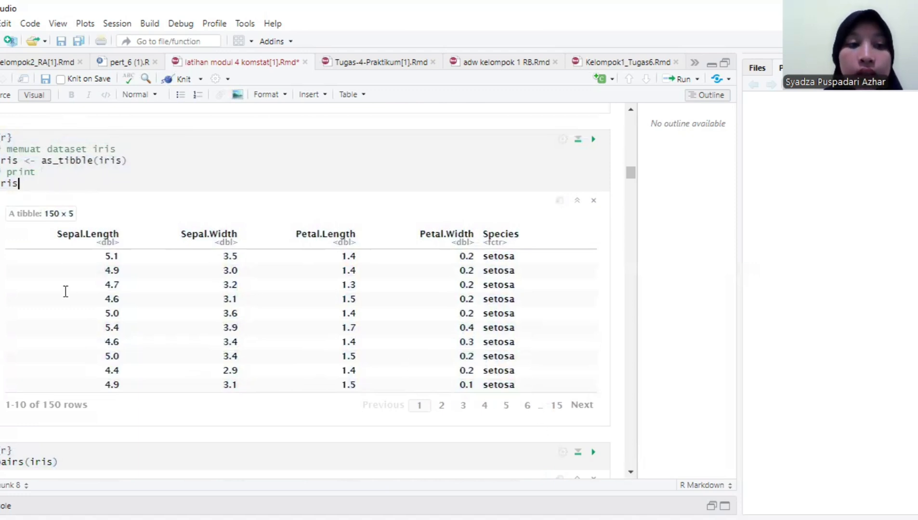
- Examine the pairs(iris) code and its full scatterplot matrix of the iris variables
click(630, 472)
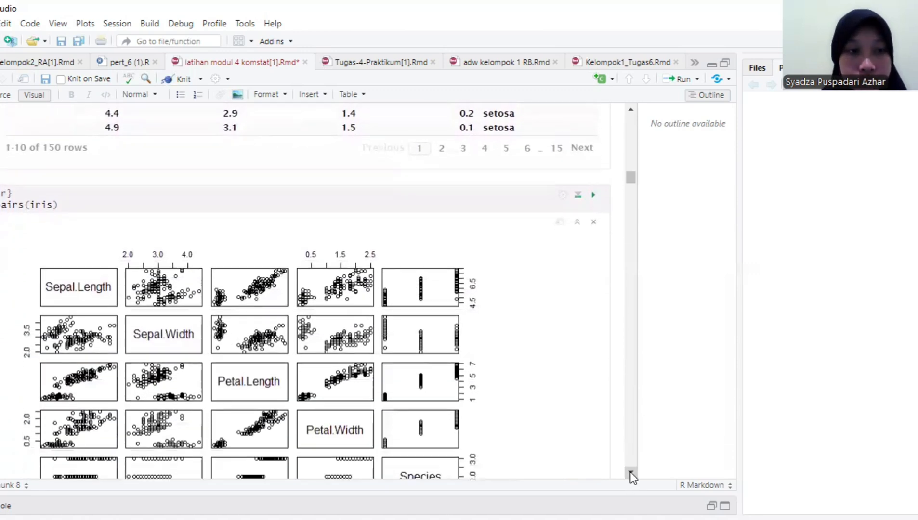
click(531, 402)
click(115, 122)
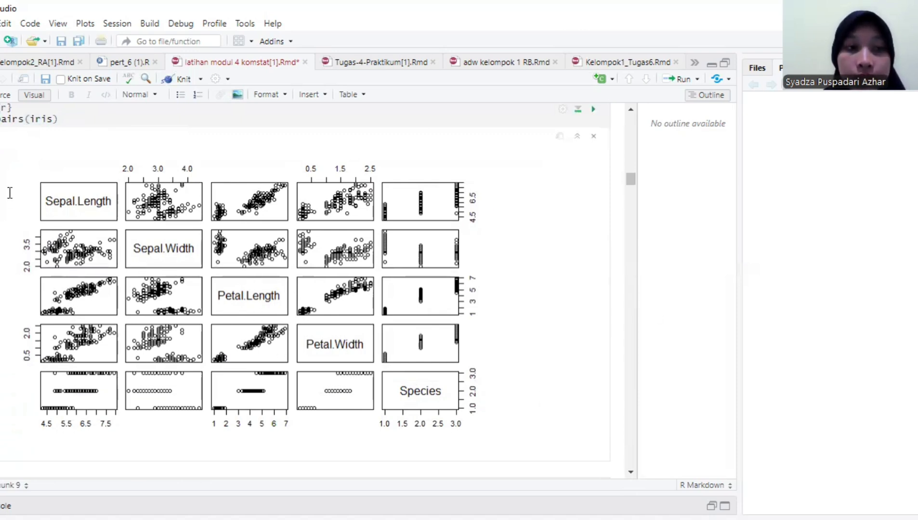
click(57, 119)
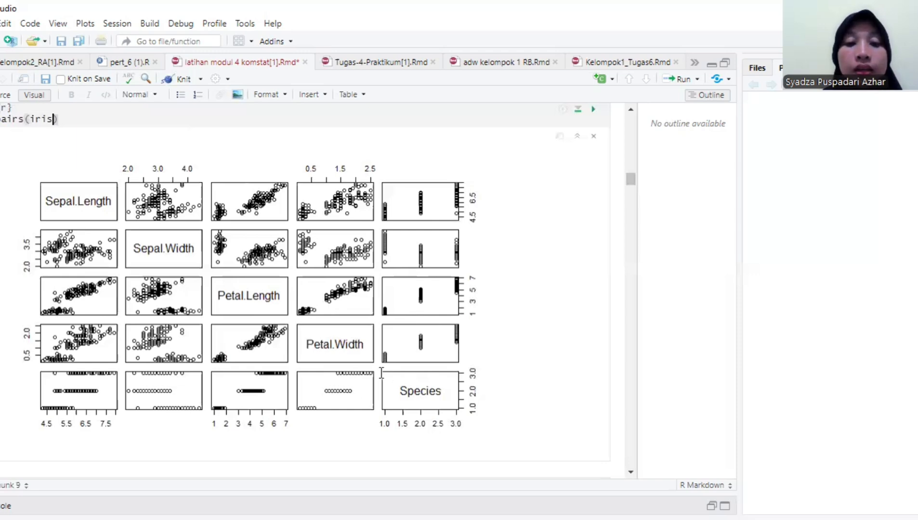
- Review the earlier plot chunks up to the document's start and return to the printed iris table
scroll(520, 341, up, 5)
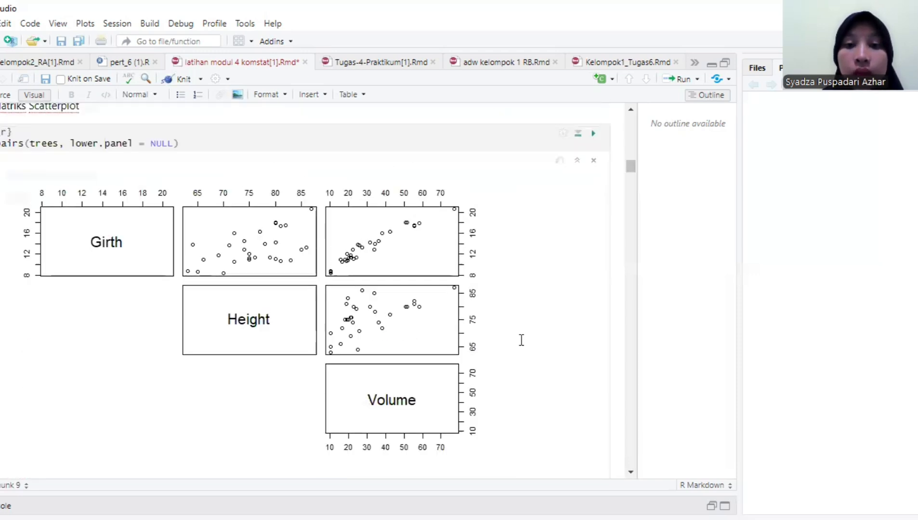
scroll(521, 341, down, 6)
scroll(522, 341, up, 18)
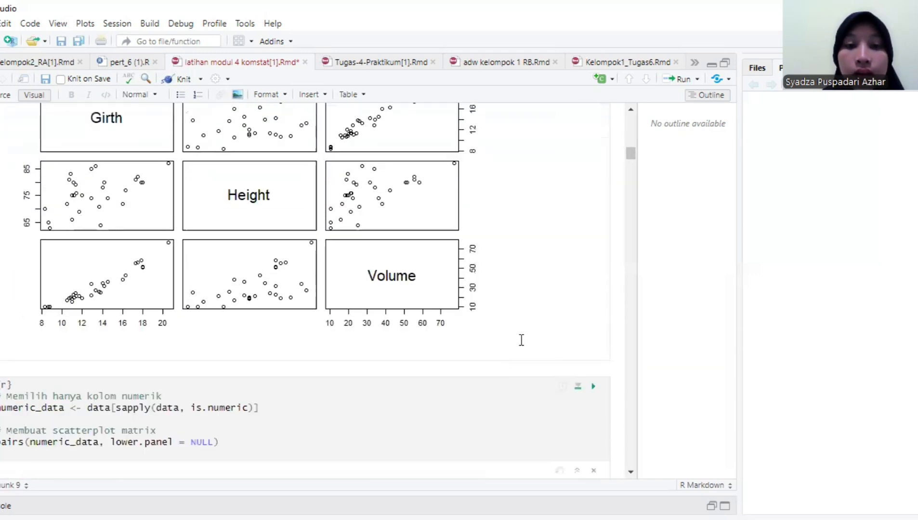
scroll(521, 341, up, 7)
scroll(521, 340, up, 8)
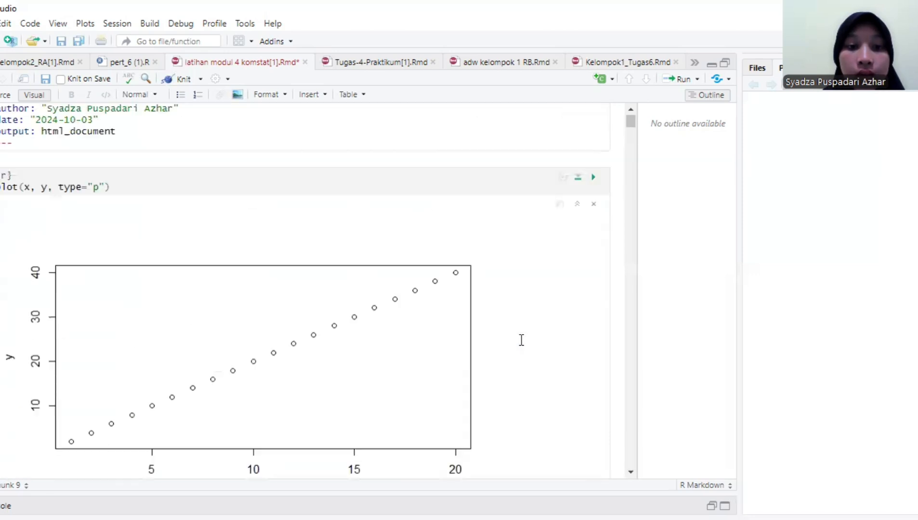
scroll(522, 340, down, 20)
scroll(521, 340, down, 15)
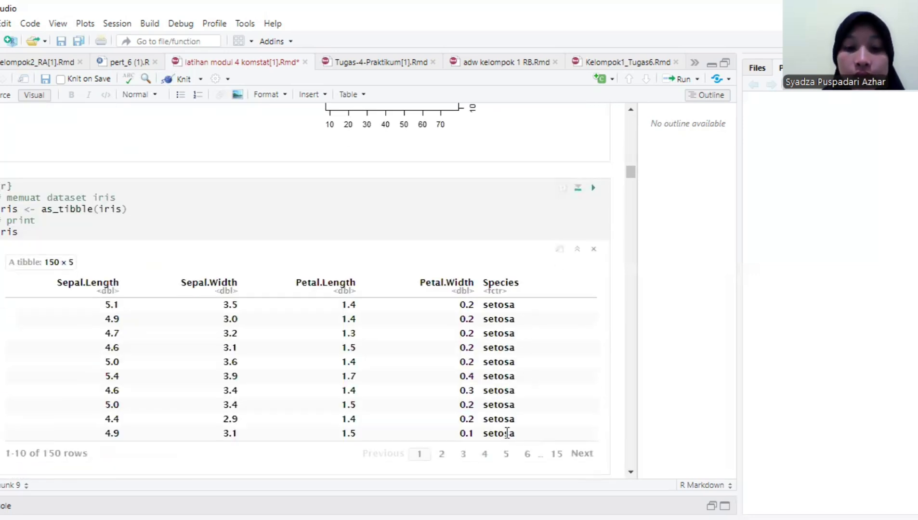
- Page through the iris table to page 15 to view its Species values
click(486, 453)
click(502, 454)
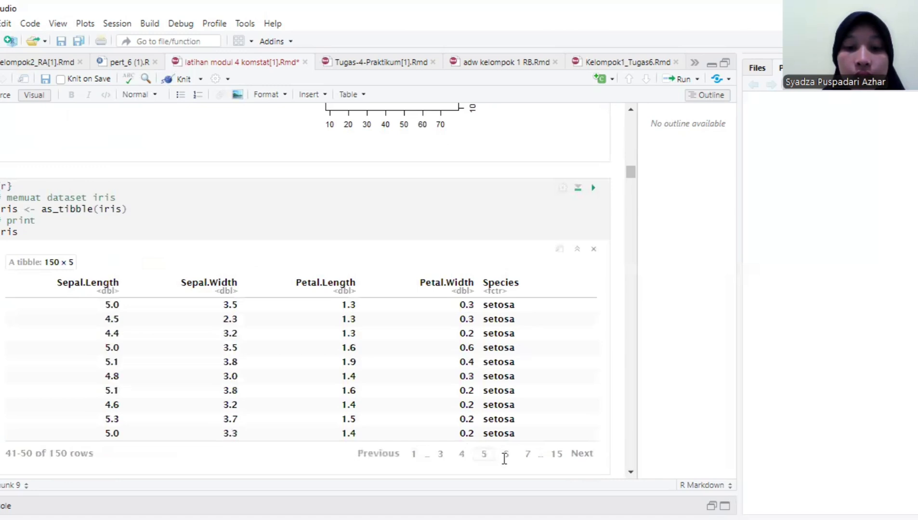
click(528, 453)
click(554, 456)
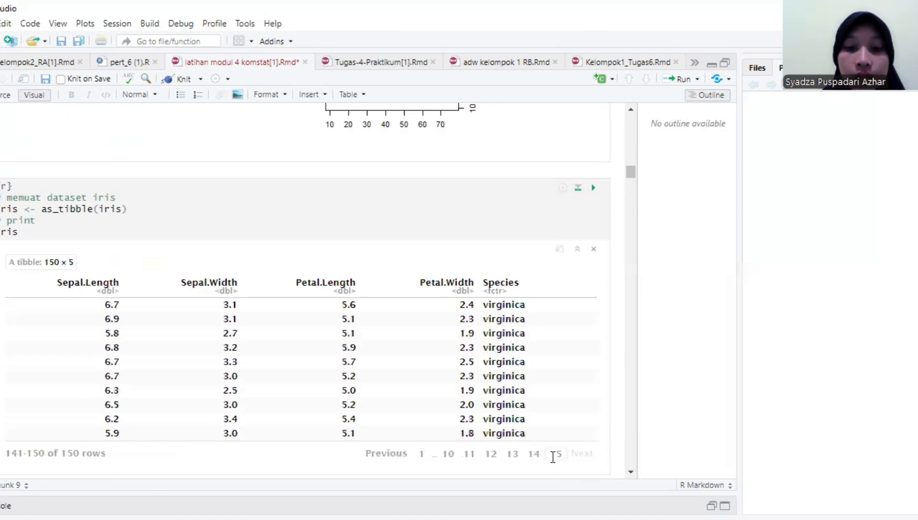
- Compare the pairs(iris) scatterplot matrix with the upper-panel-only version from pairs(iris, lower.panel=NULL)
scroll(630, 440, down, 10)
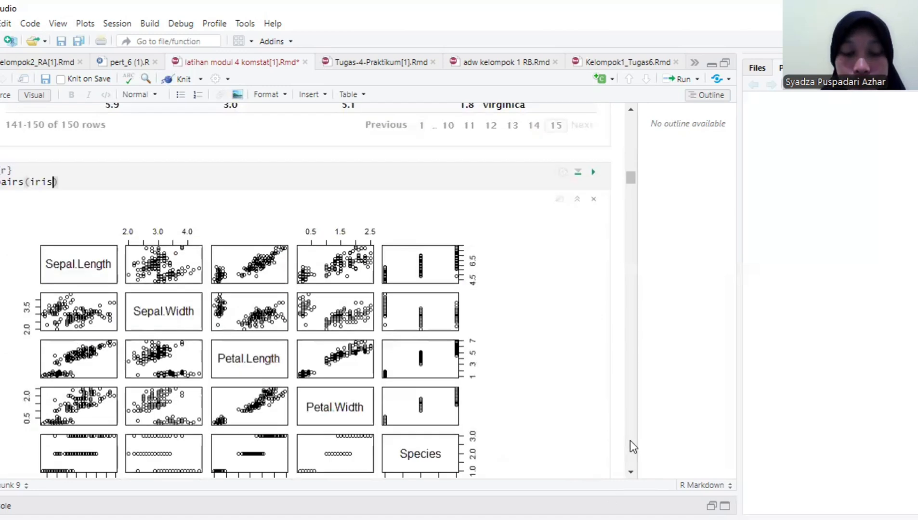
scroll(627, 184, up, 7)
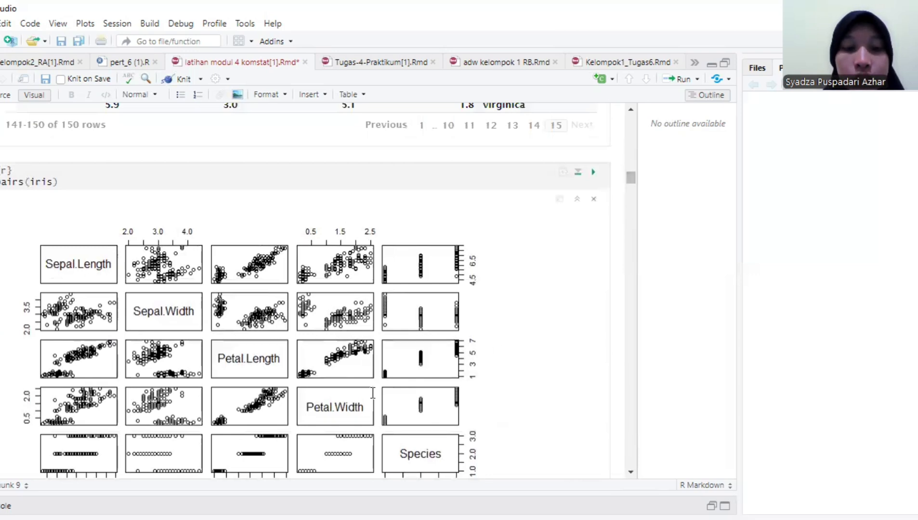
scroll(628, 472, down, 2)
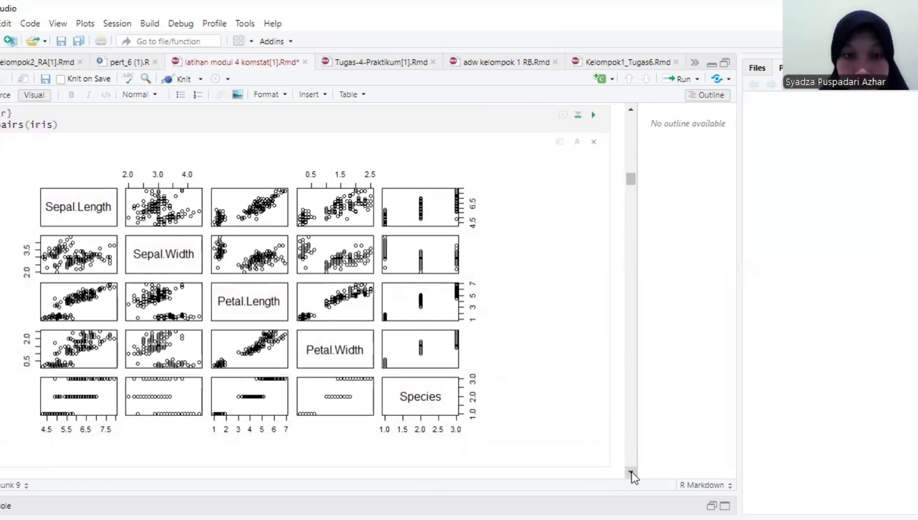
scroll(631, 472, down, 10)
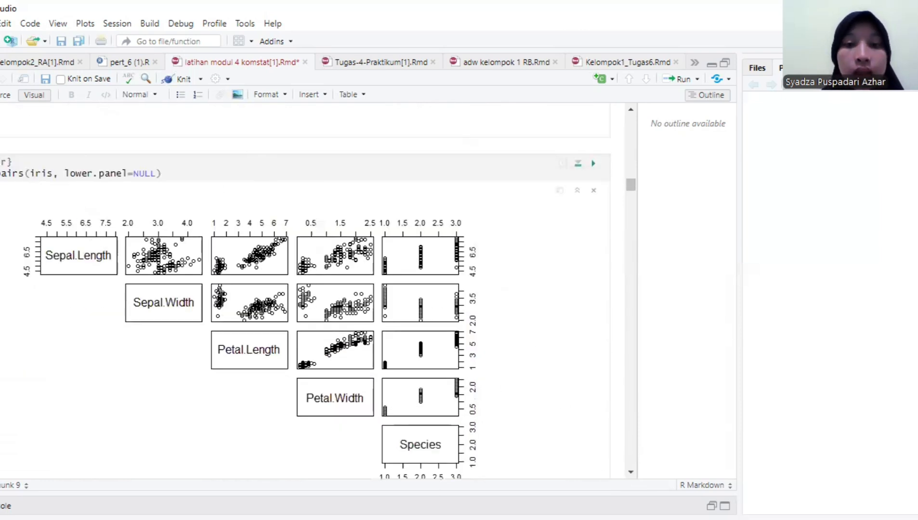
click(631, 472)
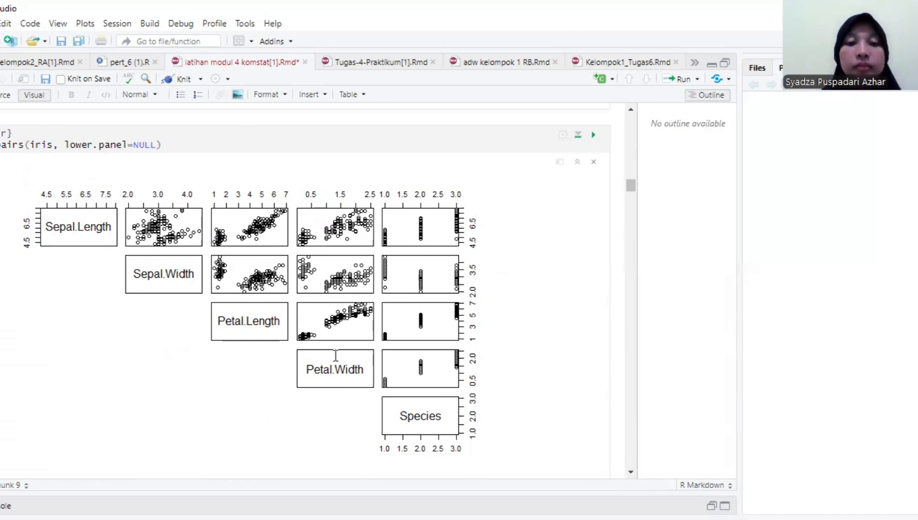
scroll(508, 291, down, 5)
scroll(508, 291, up, 5)
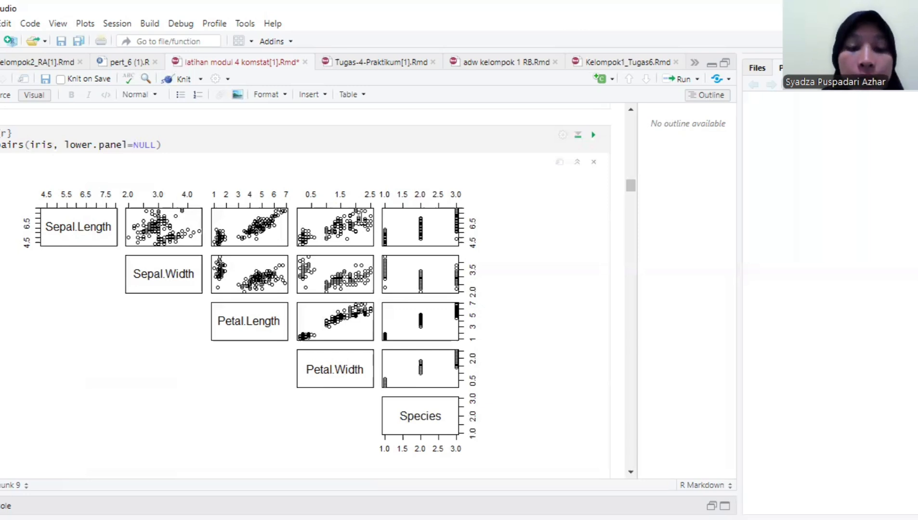
- Examine the chunk that drops the Species variable with iris2 <- iris[ ,1:4] and its printed table
scroll(476, 280, down, 9)
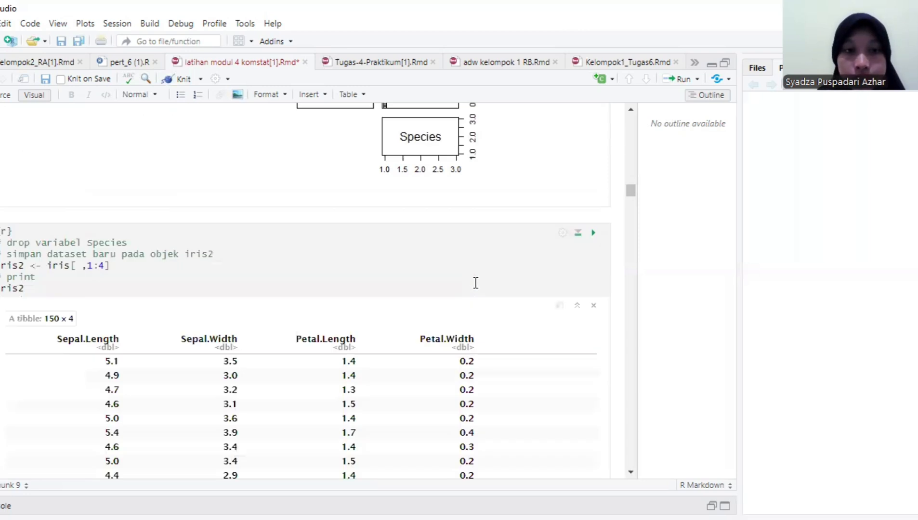
scroll(216, 318, up, 5)
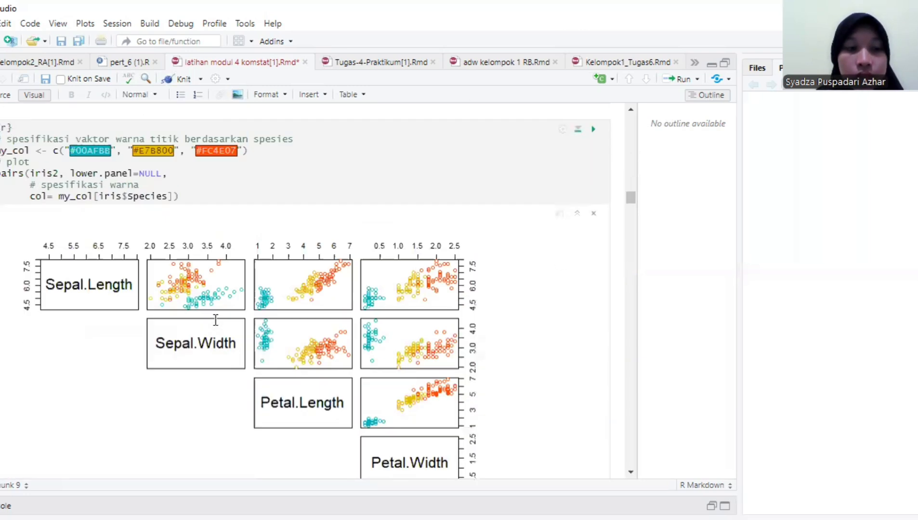
scroll(216, 318, down, 5)
click(117, 209)
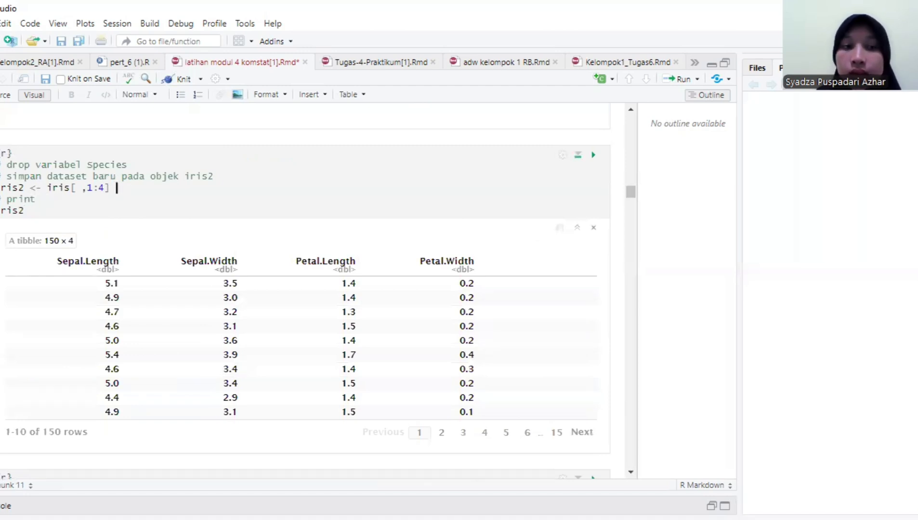
click(20, 188)
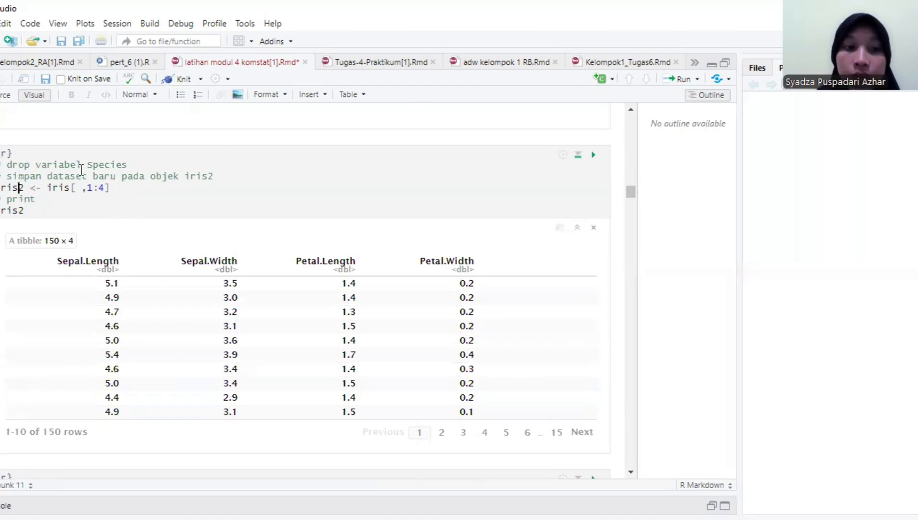
drag(96, 182, 97, 189)
click(103, 192)
- Compare the variables in the pairs(iris, lower.panel=NULL) matrix with the columns kept in the iris2 table
scroll(264, 237, up, 6)
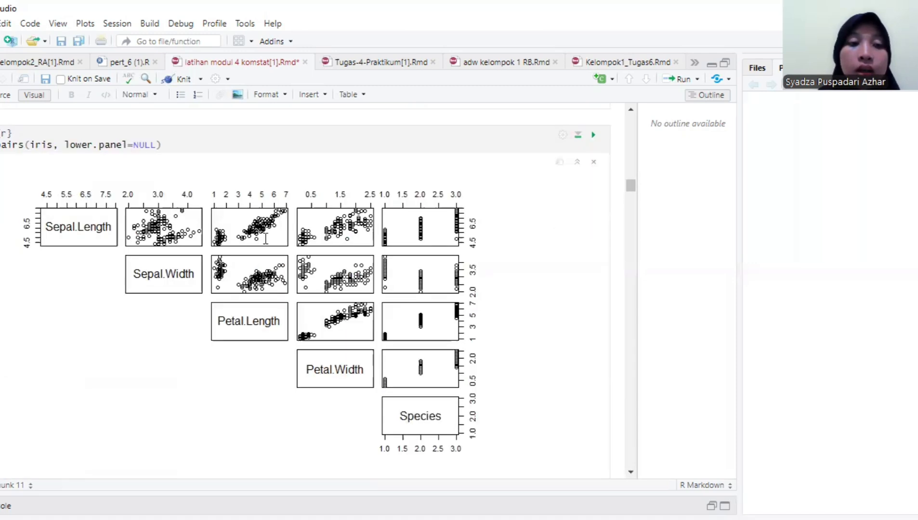
scroll(137, 224, down, 6)
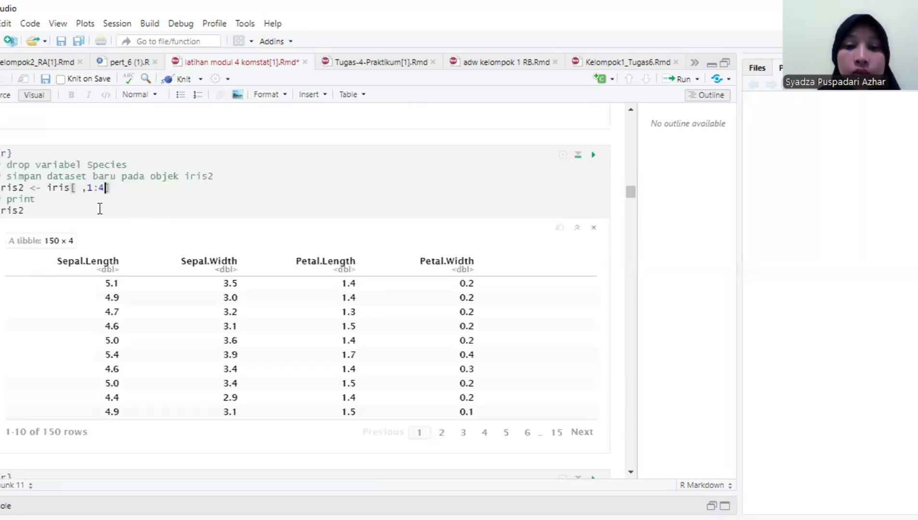
click(78, 190)
click(119, 195)
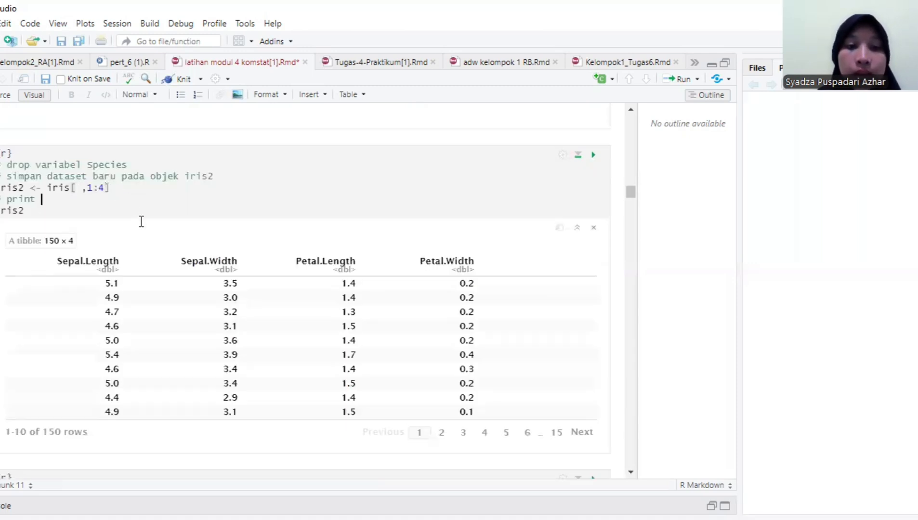
scroll(141, 220, up, 6)
scroll(141, 217, down, 3)
scroll(145, 214, up, 3)
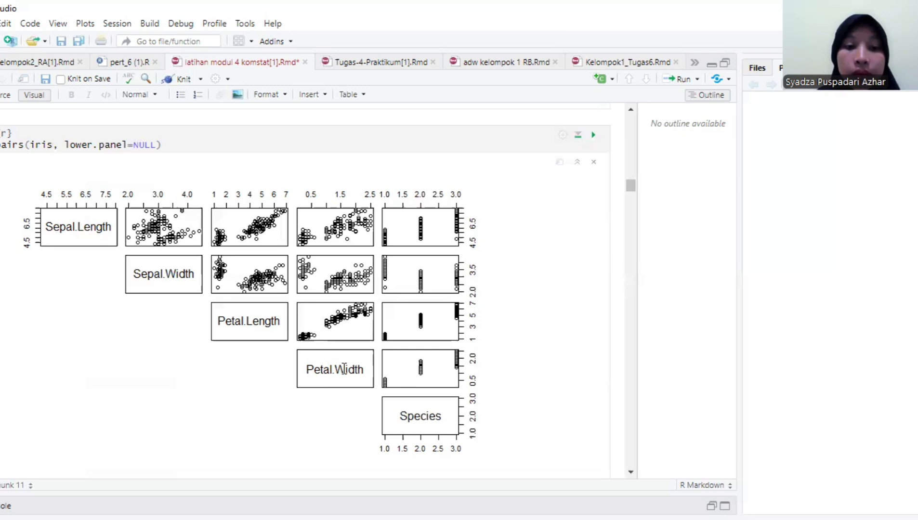
scroll(346, 370, down, 6)
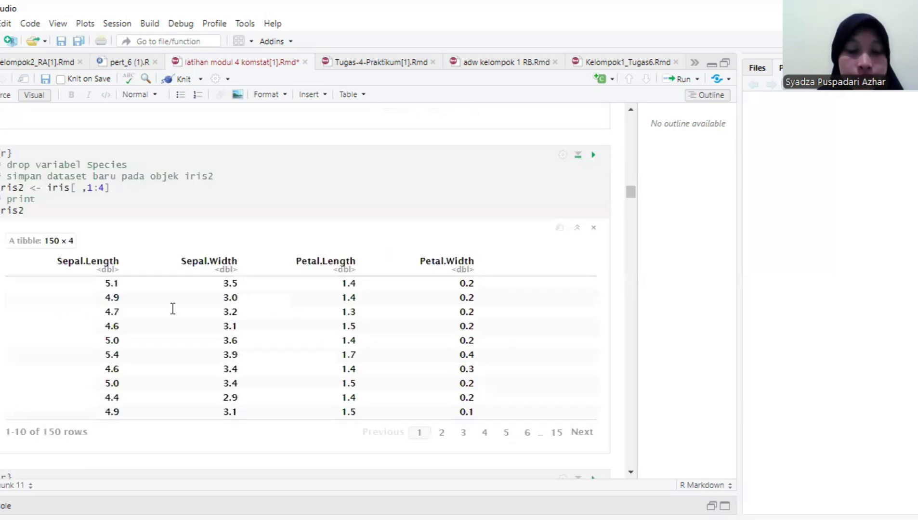
- Examine the my_col colour vector and the pairs(iris2) scatterplot matrix coloured by species
scroll(173, 309, down, 5)
click(76, 132)
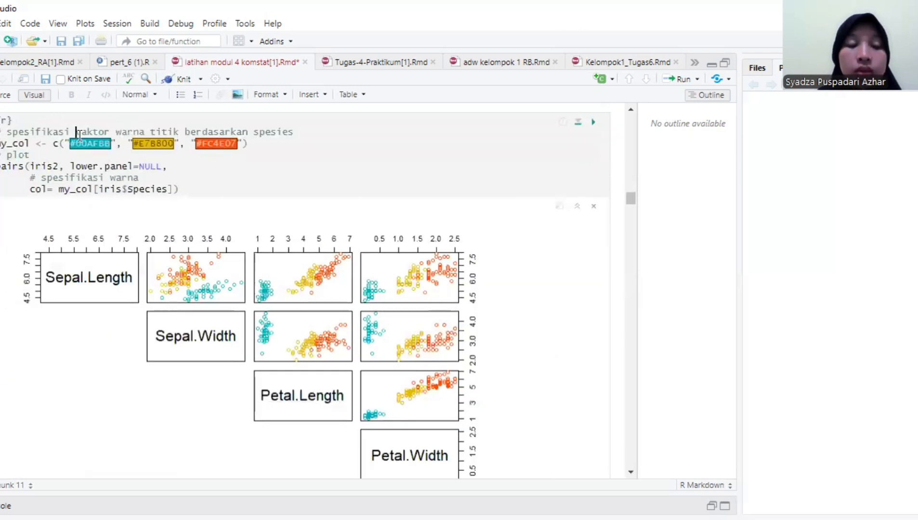
click(631, 473)
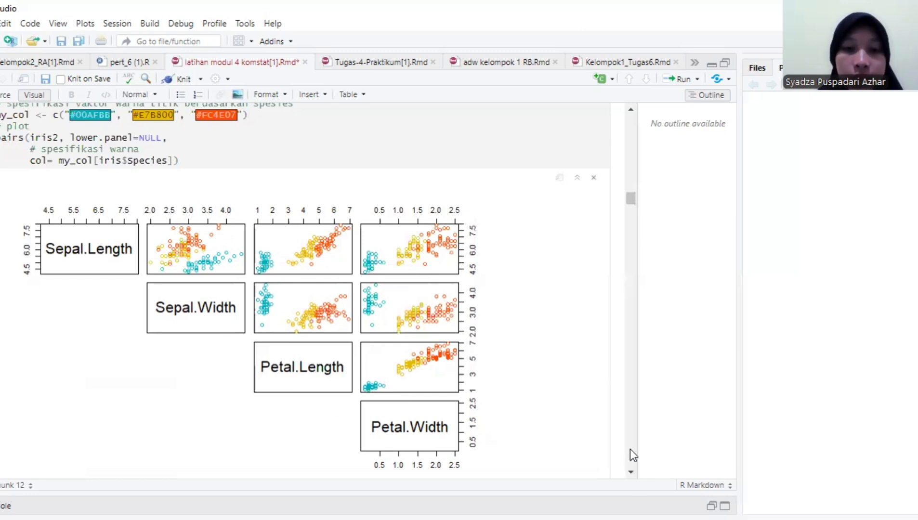
- Find the Boxplot section and examine boxplot(iris$Sepal.Length) with its single-variable plot
scroll(631, 450, down, 10)
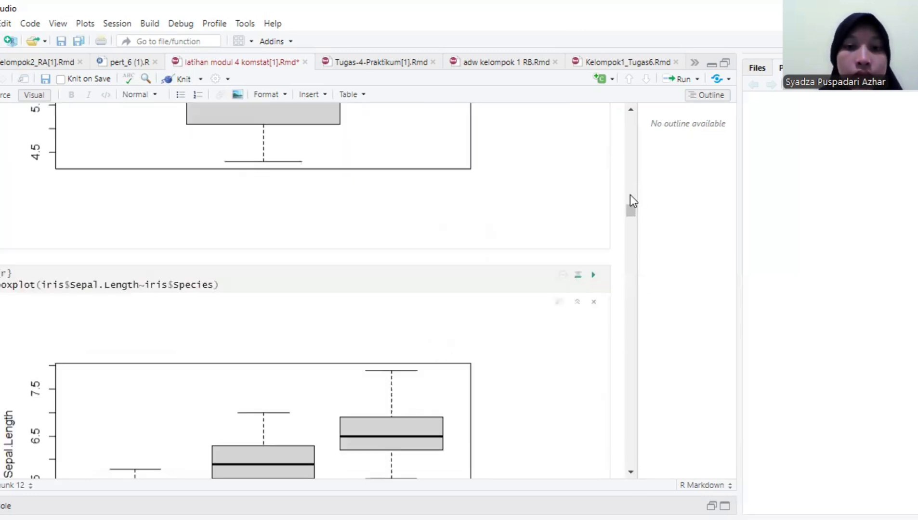
click(631, 195)
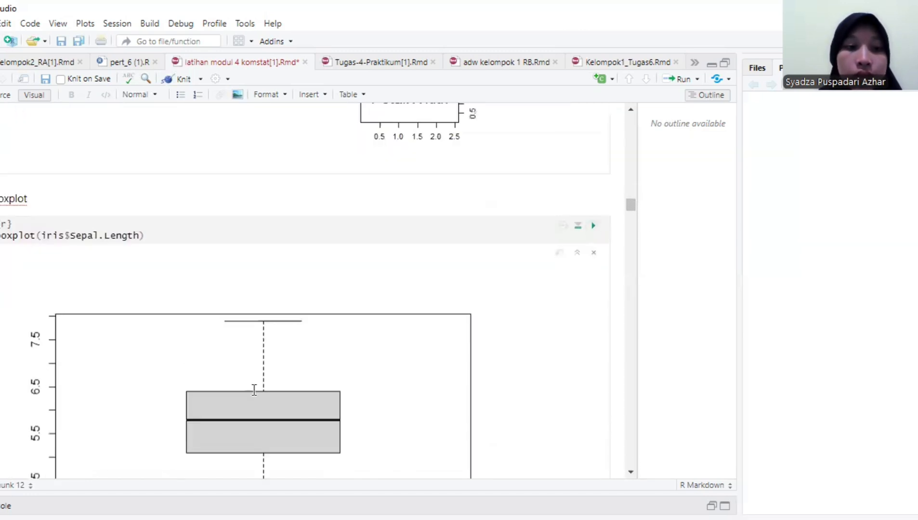
click(631, 475)
key(ctrl+a)
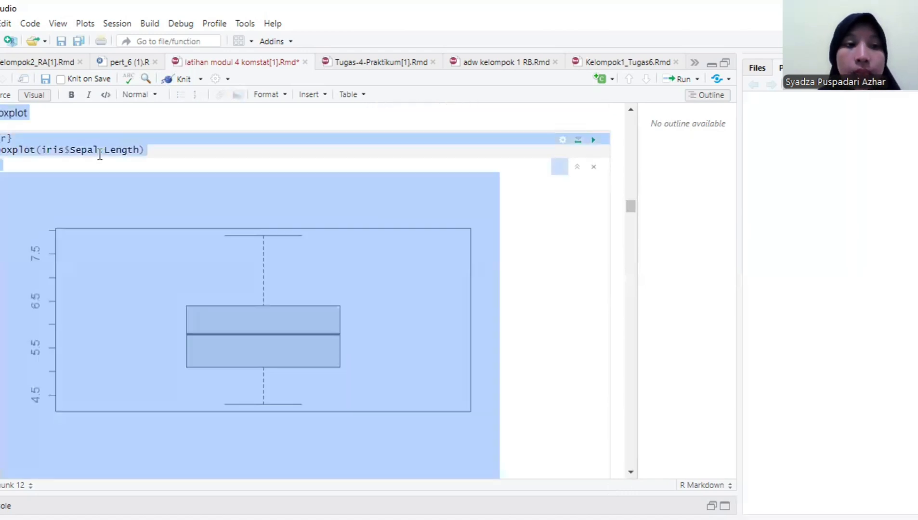
click(77, 139)
drag(81, 150, 130, 149)
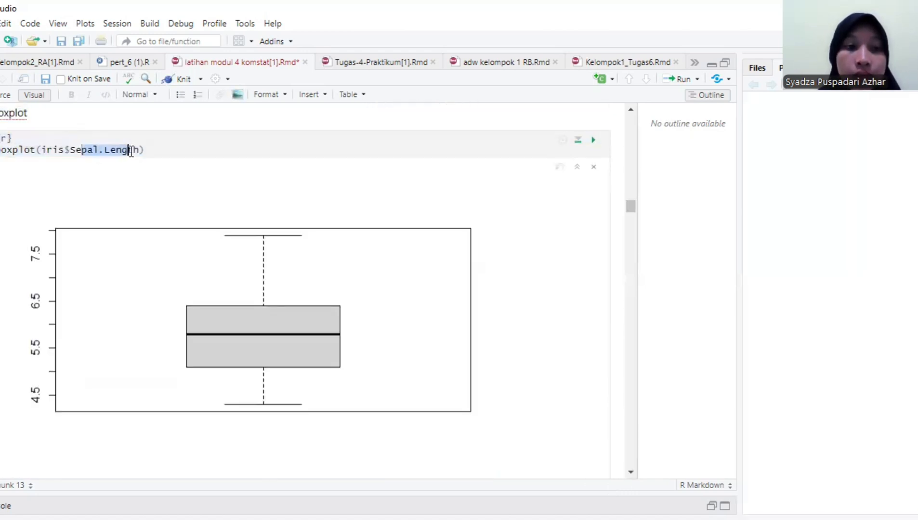
click(135, 150)
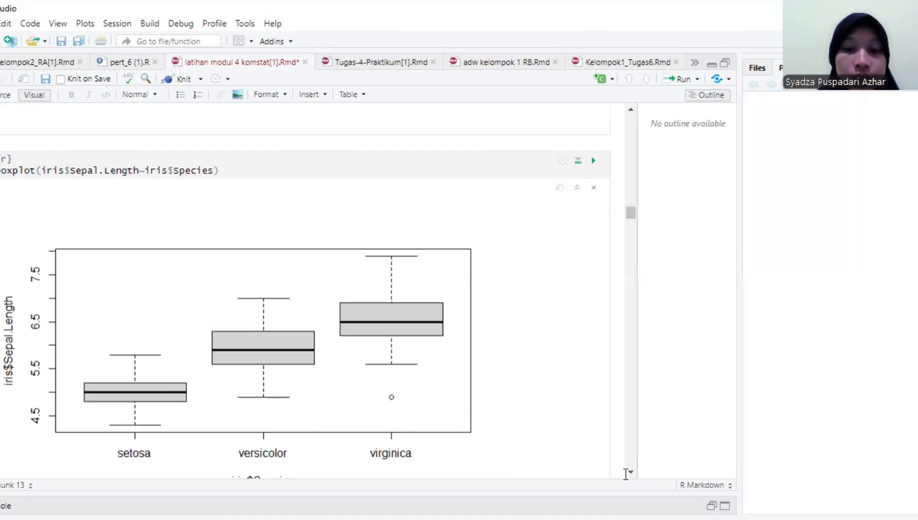
- Examine boxplot(iris$Sepal.Length~iris$Species) and its sepal length boxplots for each species
click(631, 472)
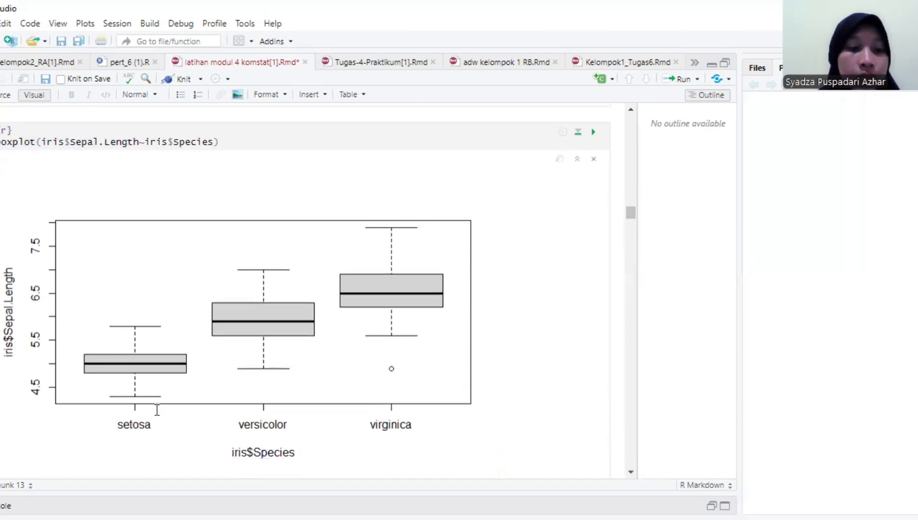
click(107, 141)
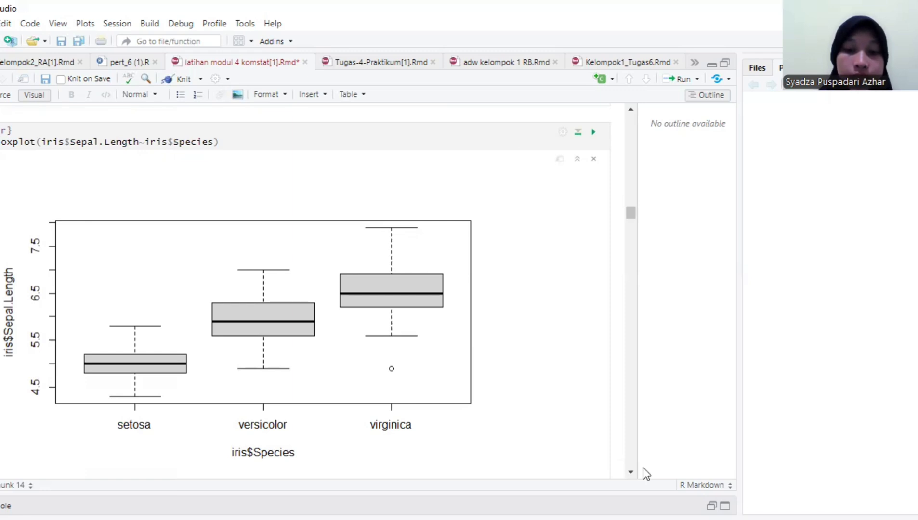
scroll(630, 473, down, 6)
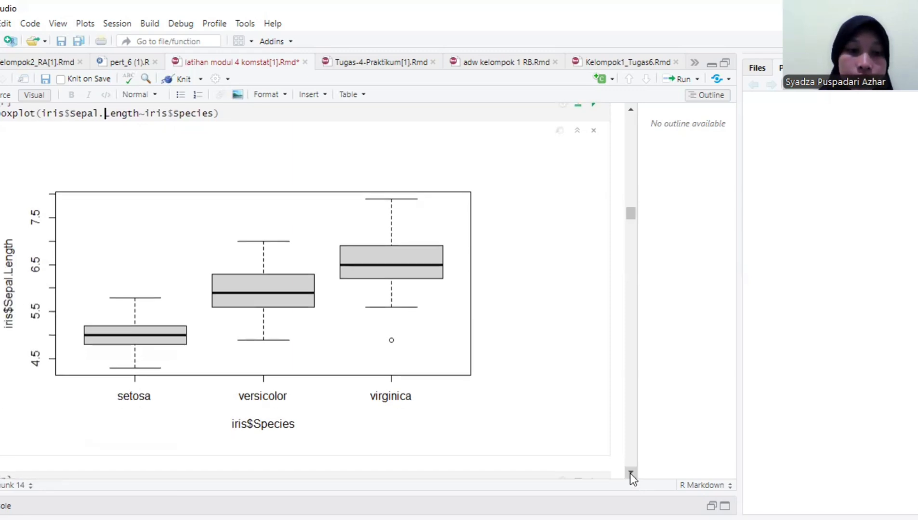
- Examine the chunk that loads ToothGrowth with as_tibble() and its printed table
triple_click(631, 475)
click(631, 474)
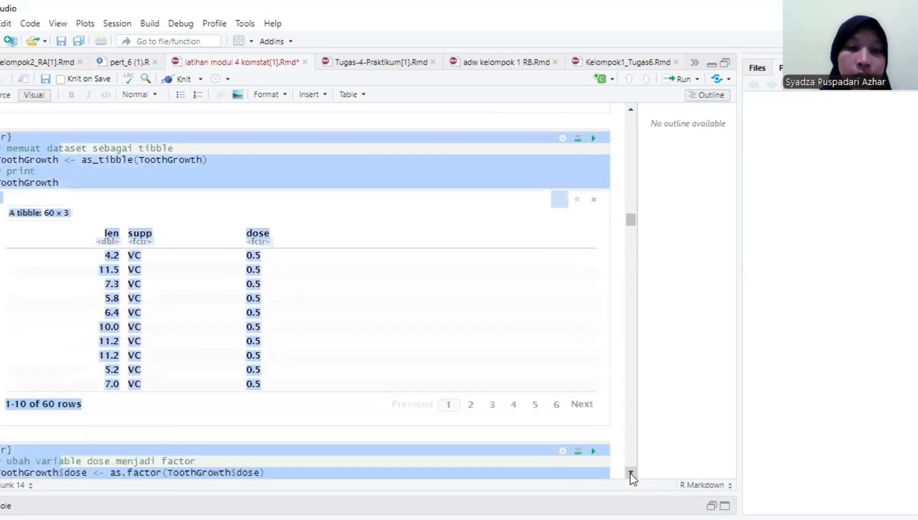
click(405, 181)
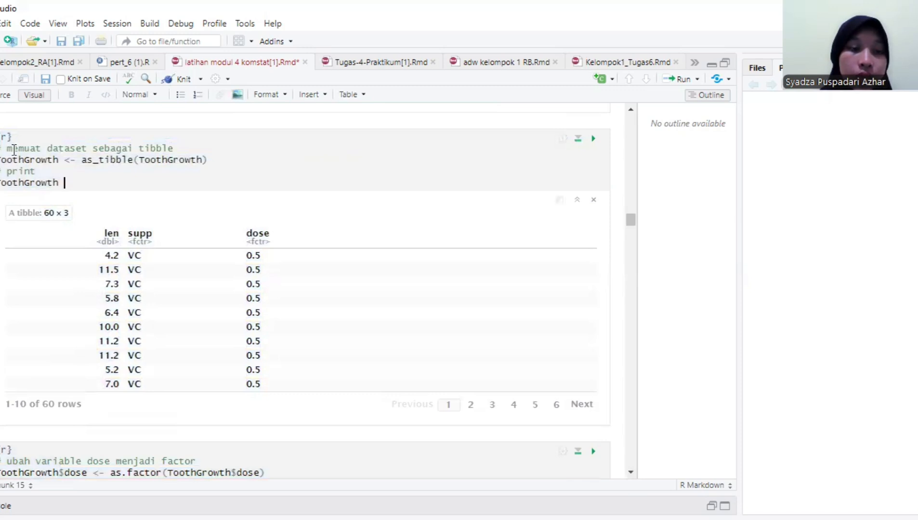
click(110, 160)
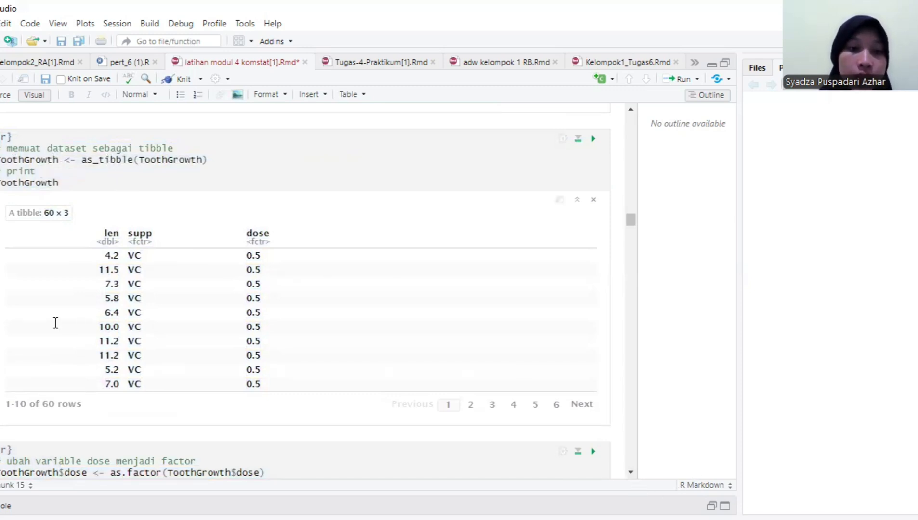
- Examine the as.factor() conversion of ToothGrowth$dose and the boxplot of len by supp*dose in white and steelblue
scroll(628, 476, down, 5)
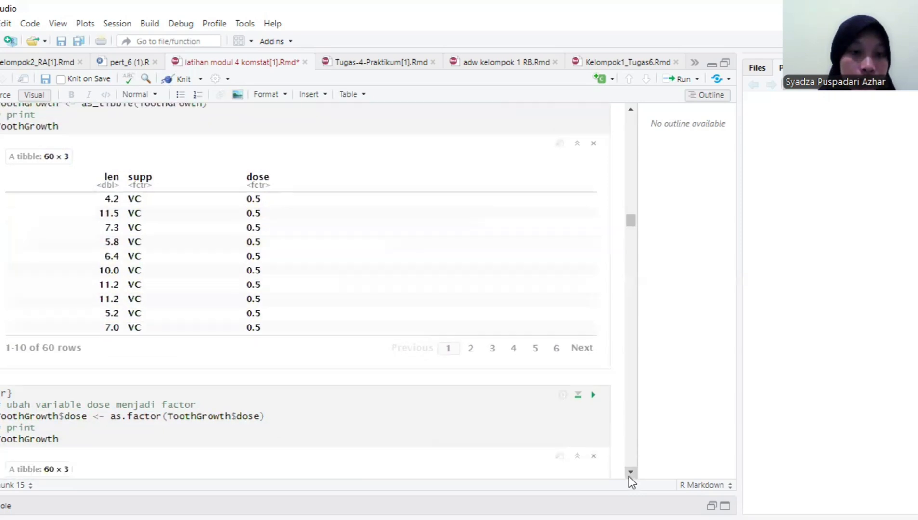
click(628, 476)
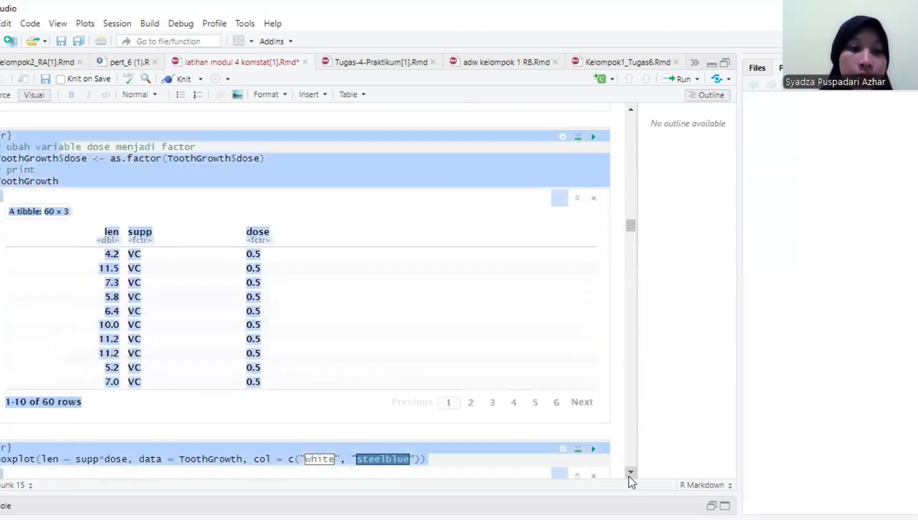
click(186, 158)
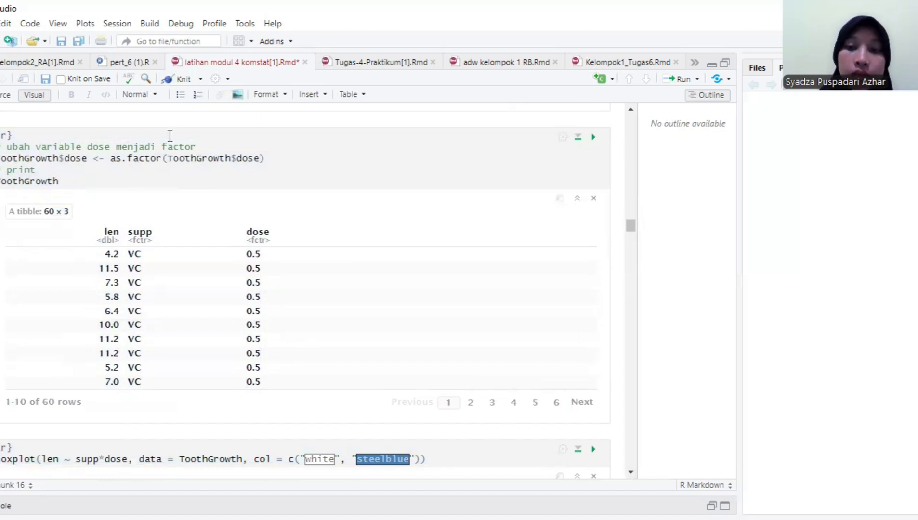
click(163, 158)
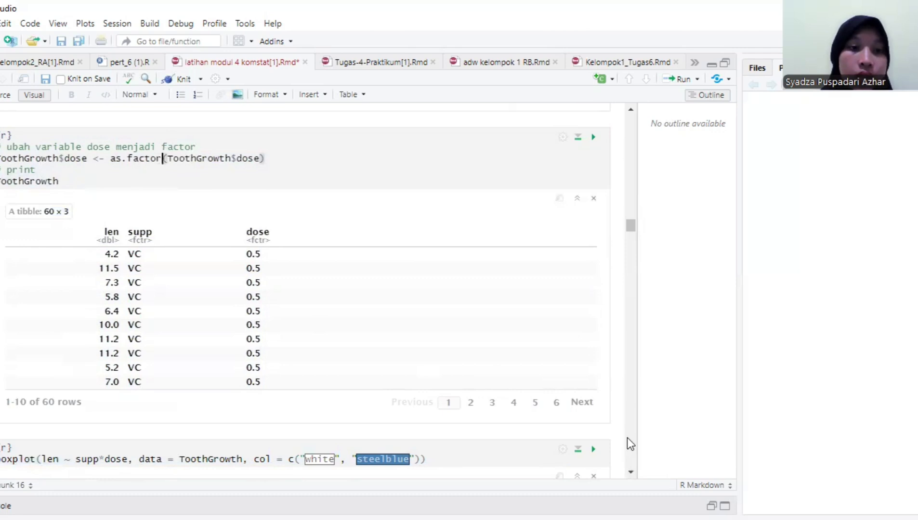
scroll(627, 439, down, 5)
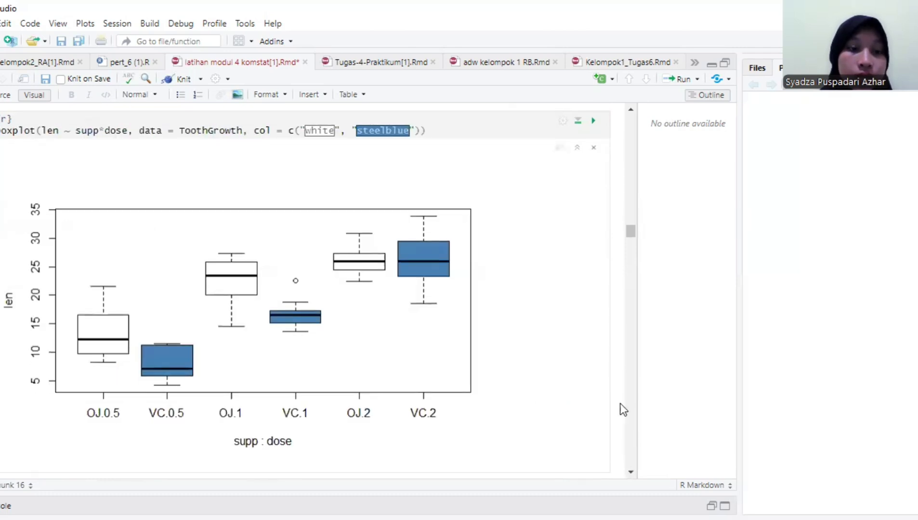
click(29, 131)
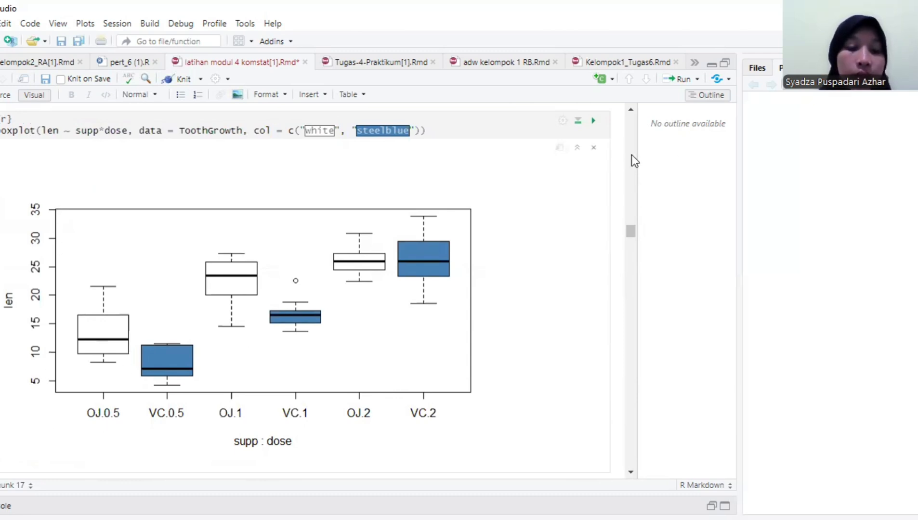
- Switch the factor-converted ToothGrowth table between pages 1 and 4 to compare their supp values
scroll(627, 161, up, 5)
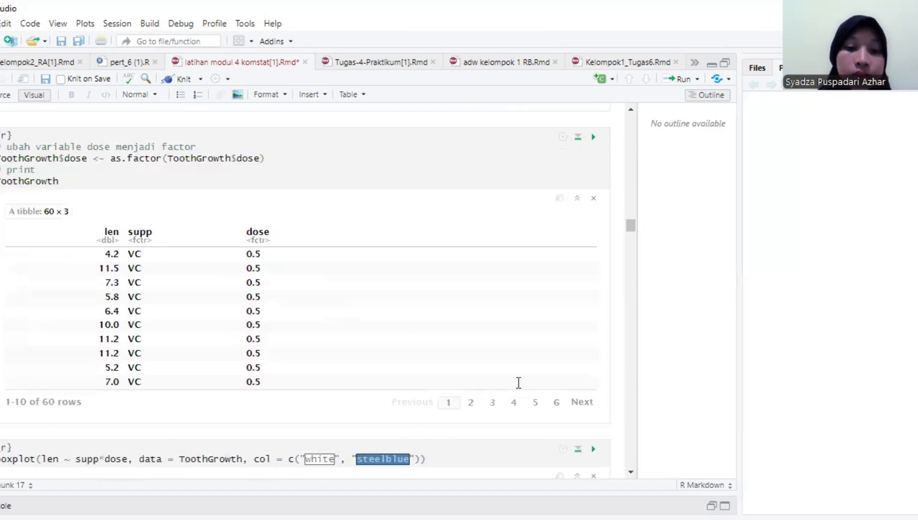
click(536, 403)
click(514, 403)
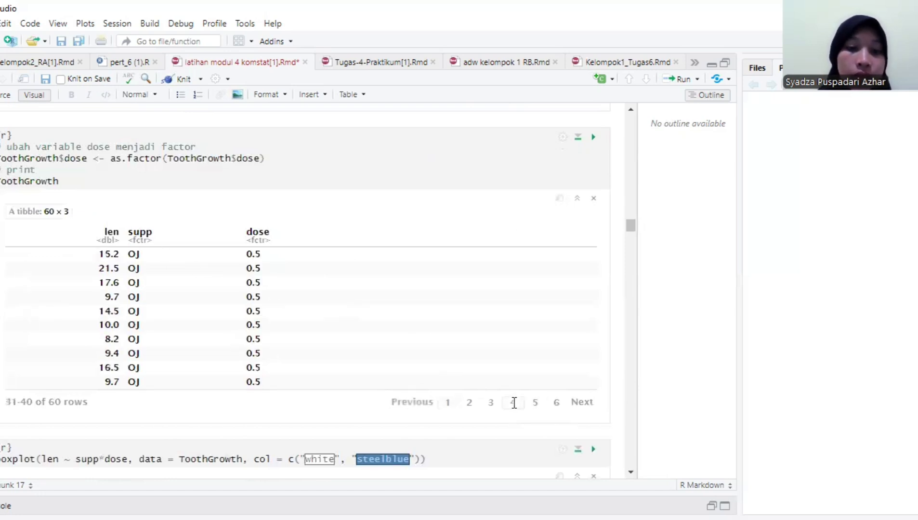
click(448, 404)
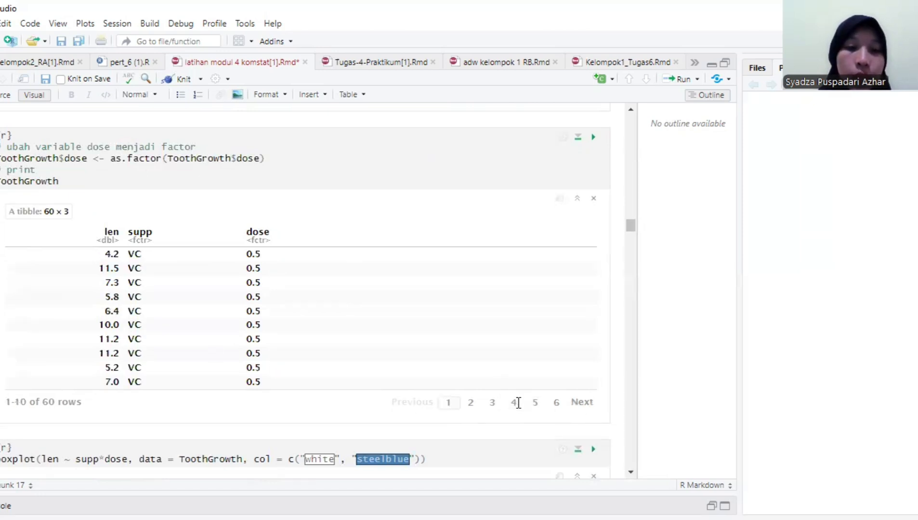
click(516, 403)
click(447, 404)
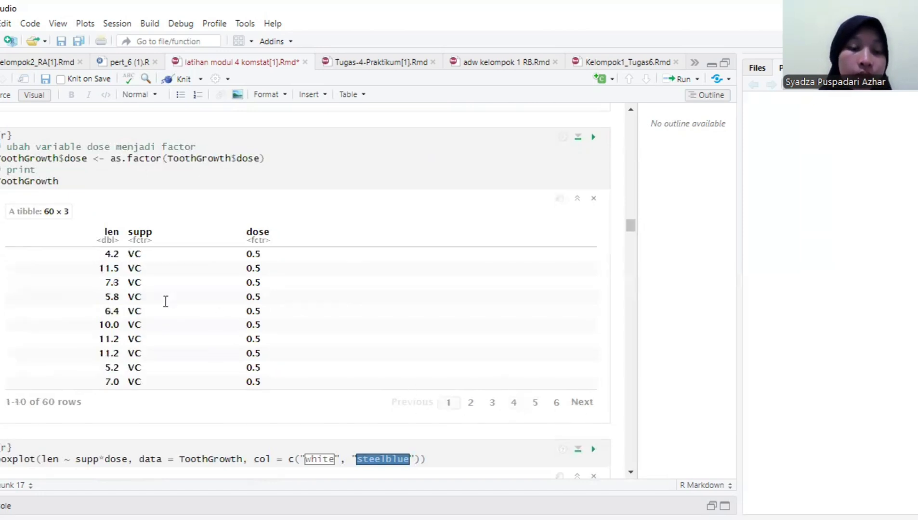
click(513, 403)
- Return to the ToothGrowth boxplot and examine tooth length for each supp and dose combination
scroll(329, 321, down, 5)
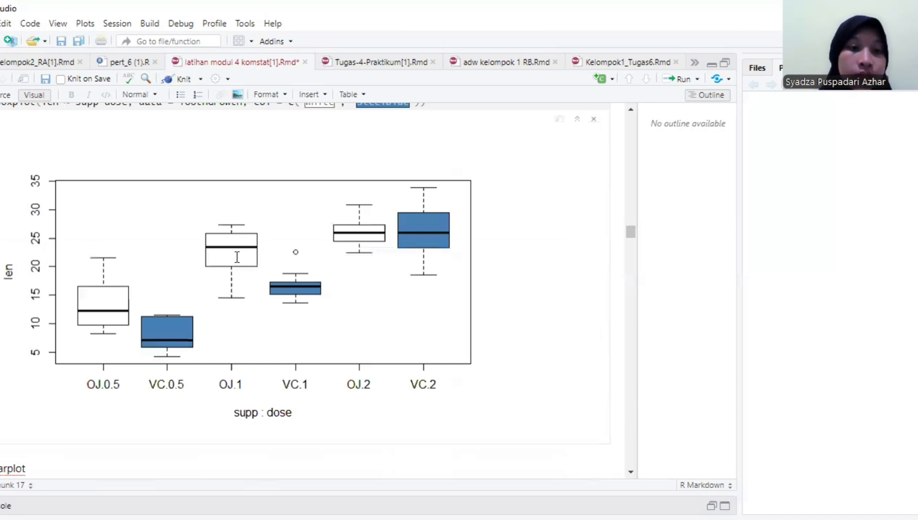
click(631, 111)
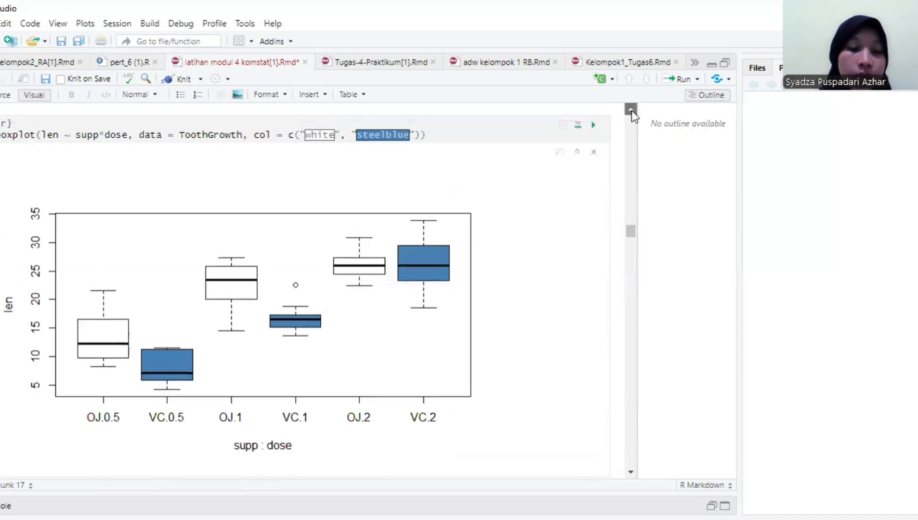
click(631, 110)
click(632, 473)
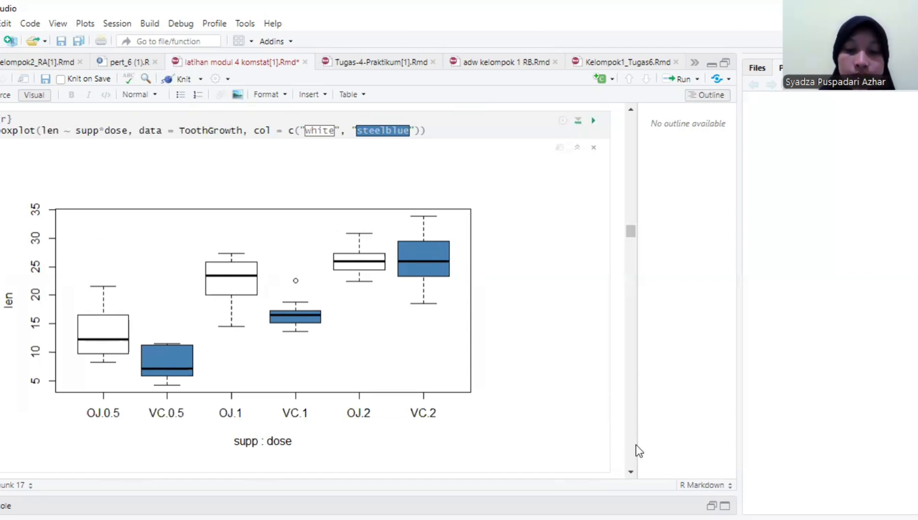
scroll(555, 431, down, 8)
scroll(555, 428, up, 8)
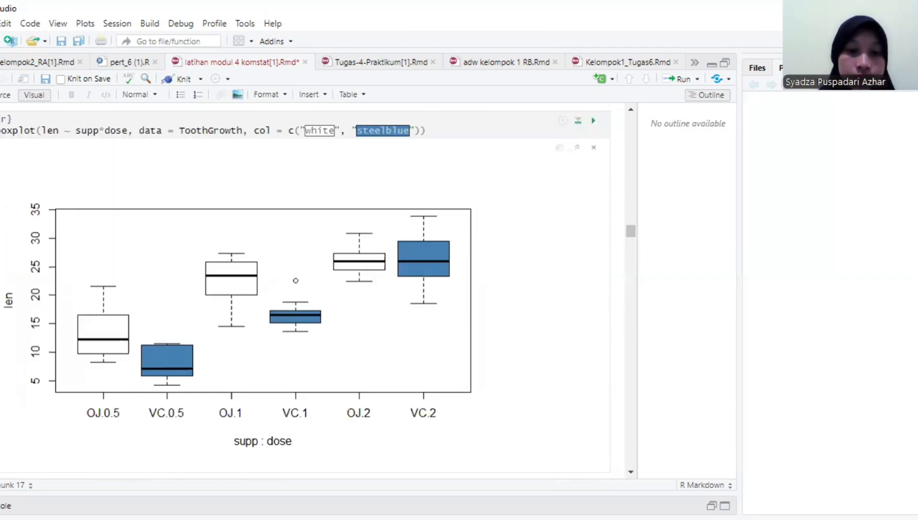
click(631, 473)
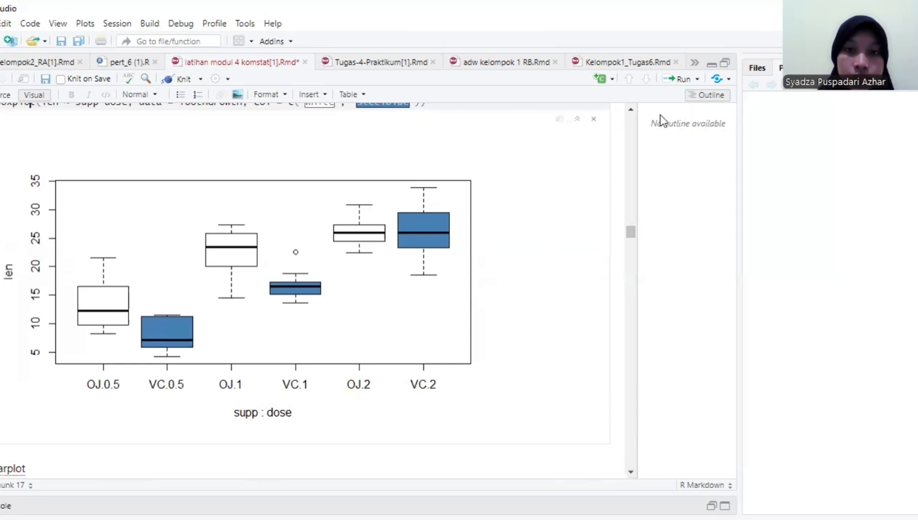
click(631, 111)
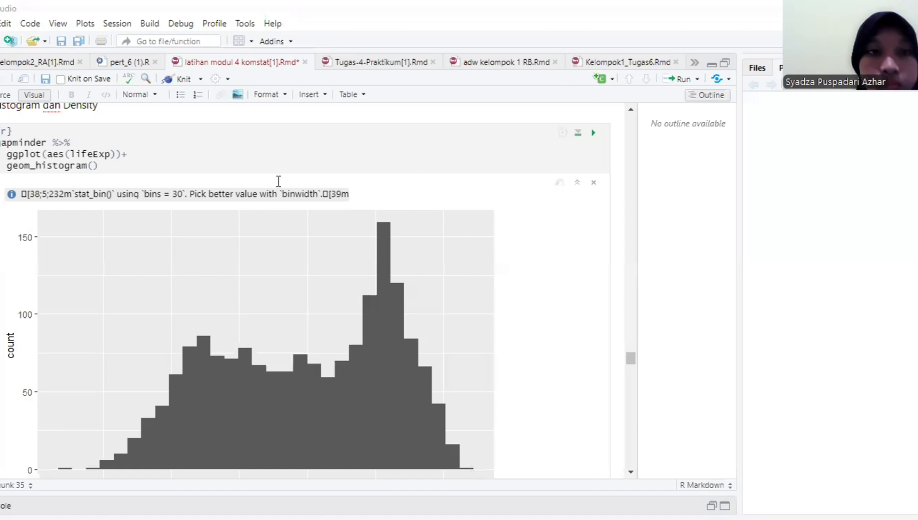
- Examine the Histogram dan Density chunk that pipes gapminder into ggplot(aes(lifeExp))
click(632, 112)
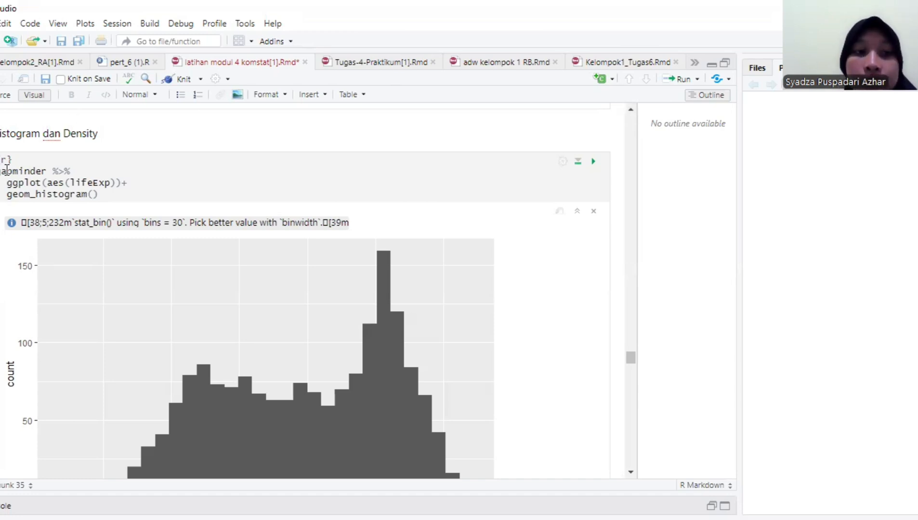
drag(7, 170, 114, 183)
click(42, 171)
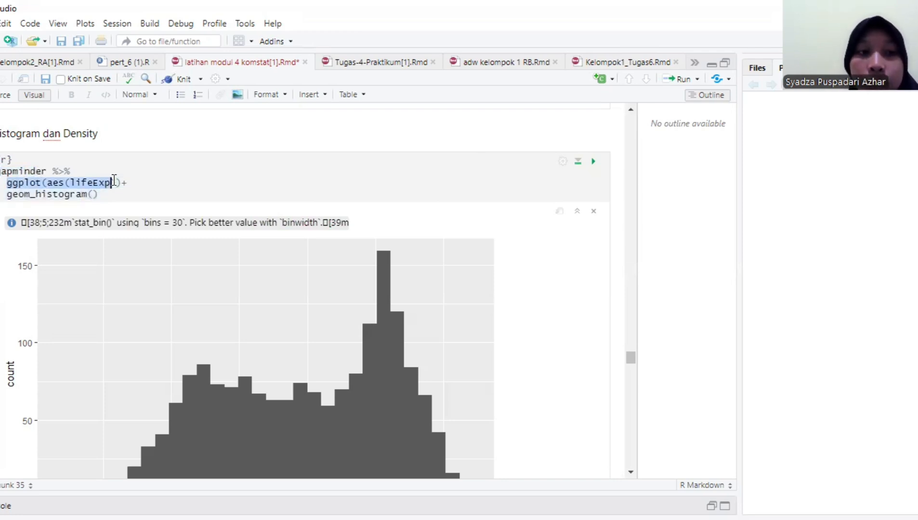
click(113, 183)
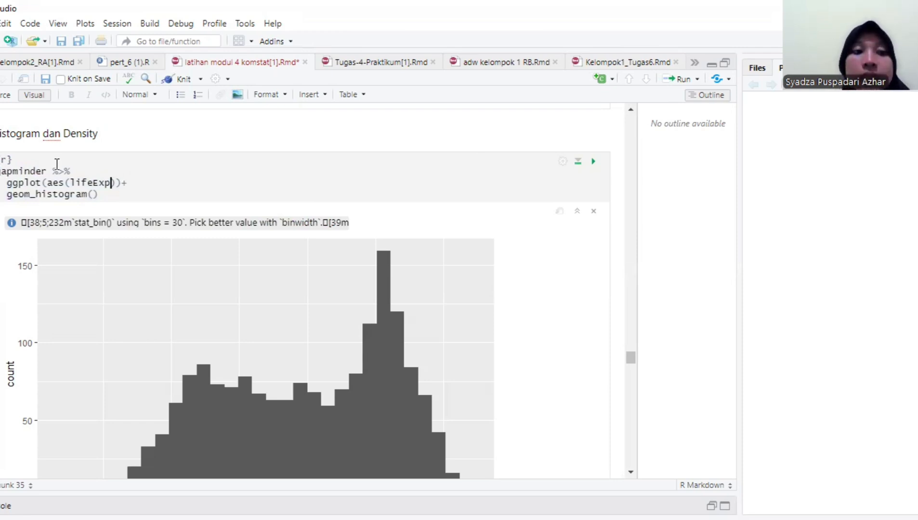
click(88, 178)
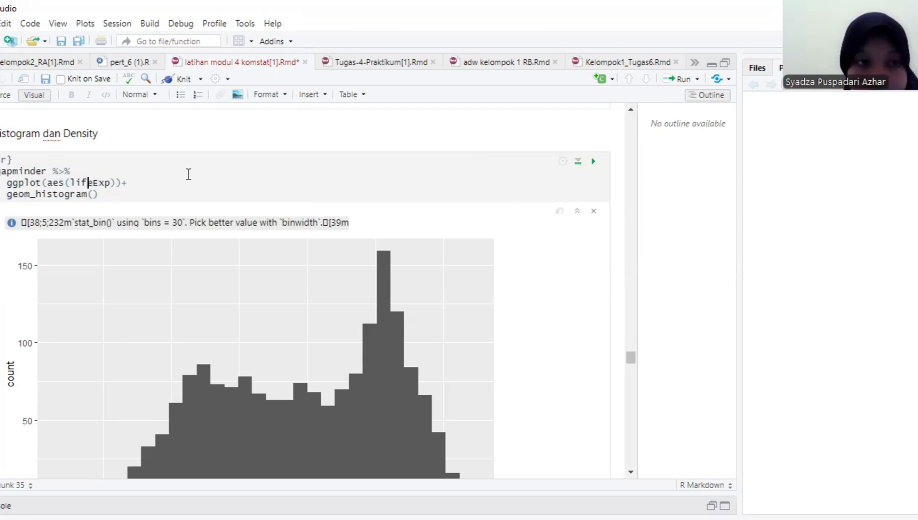
- Examine the geom_histogram() layer in the gapminder chunk together with its lifeExp histogram
click(630, 469)
click(629, 470)
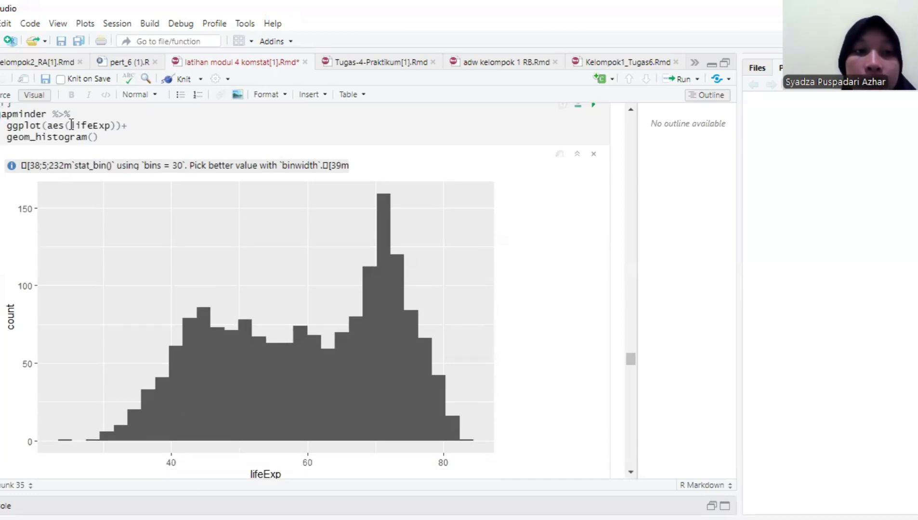
click(107, 133)
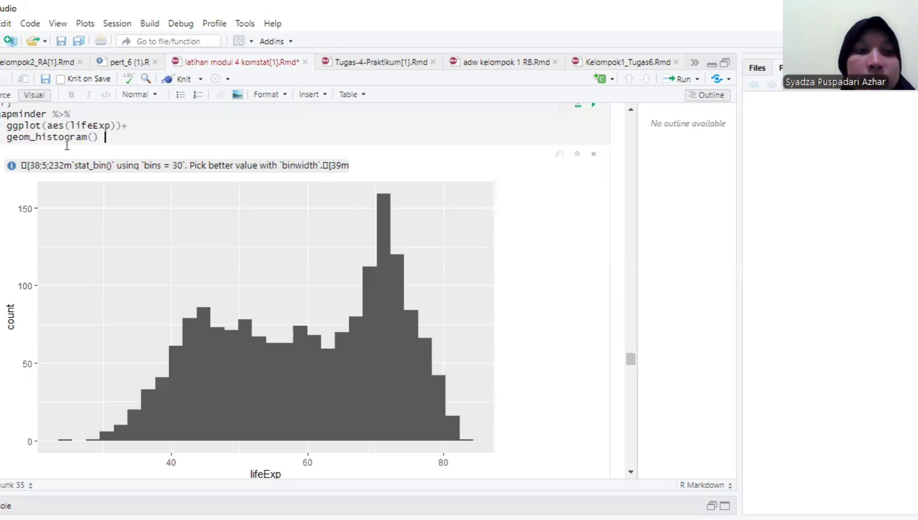
drag(6, 137, 130, 143)
click(128, 140)
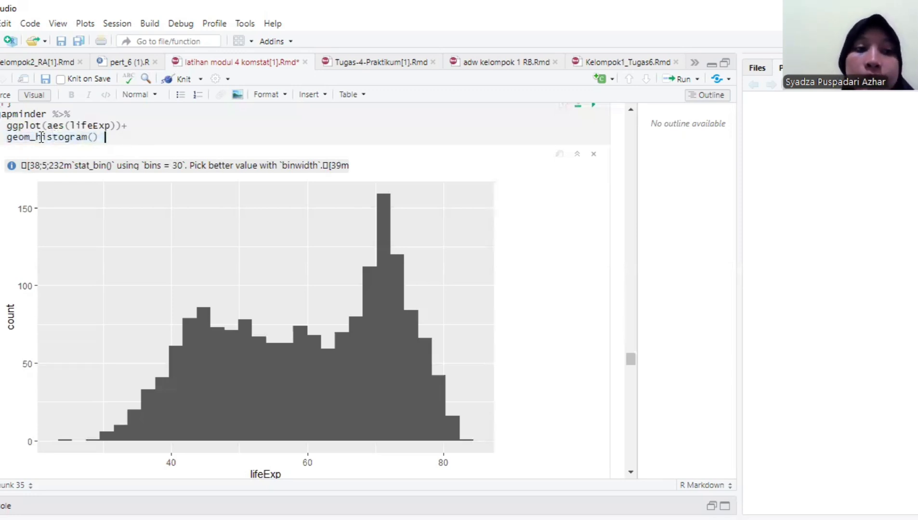
click(12, 135)
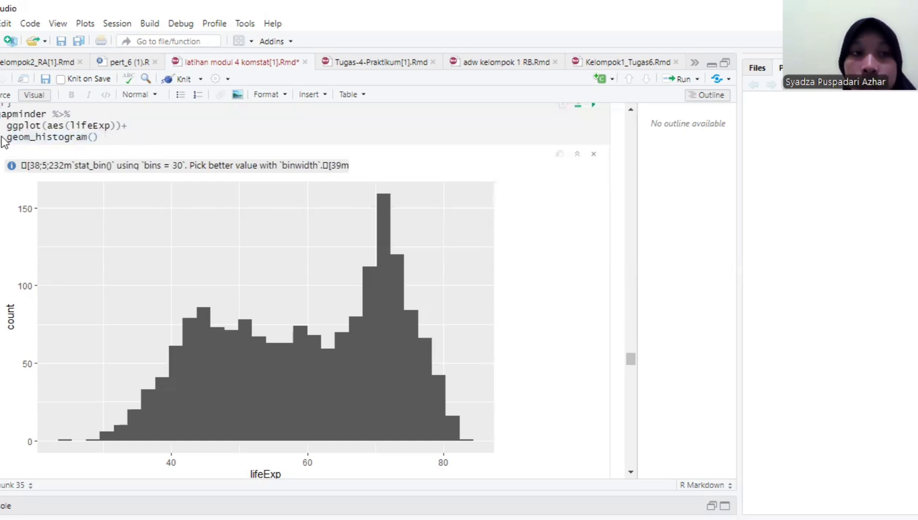
drag(6, 138, 106, 138)
click(107, 138)
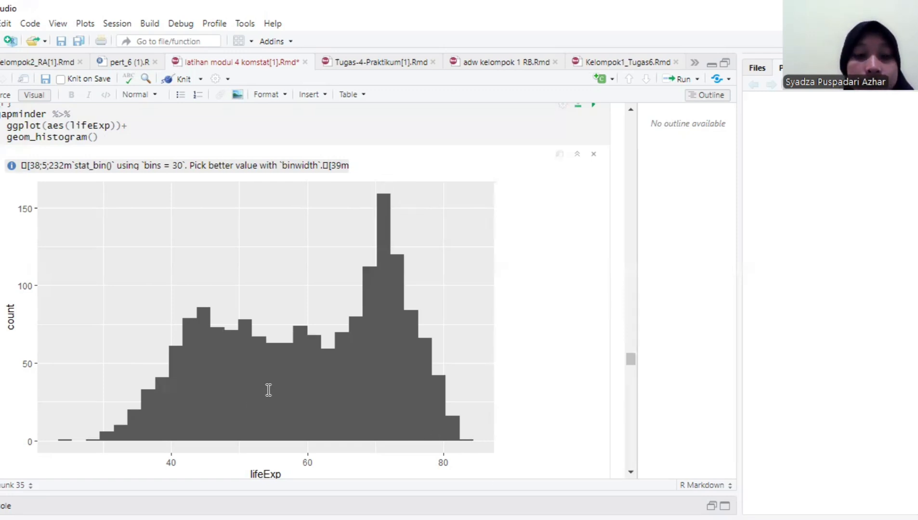
- Examine the gapminder geom_density() chunk and compare its curve with the lifeExp histogram above
scroll(268, 390, down, 6)
click(111, 196)
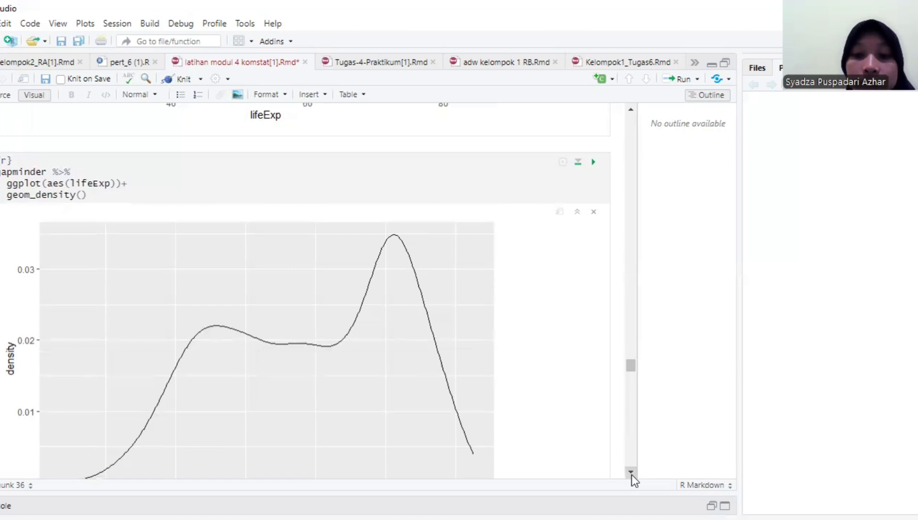
scroll(631, 475, down, 1)
click(631, 110)
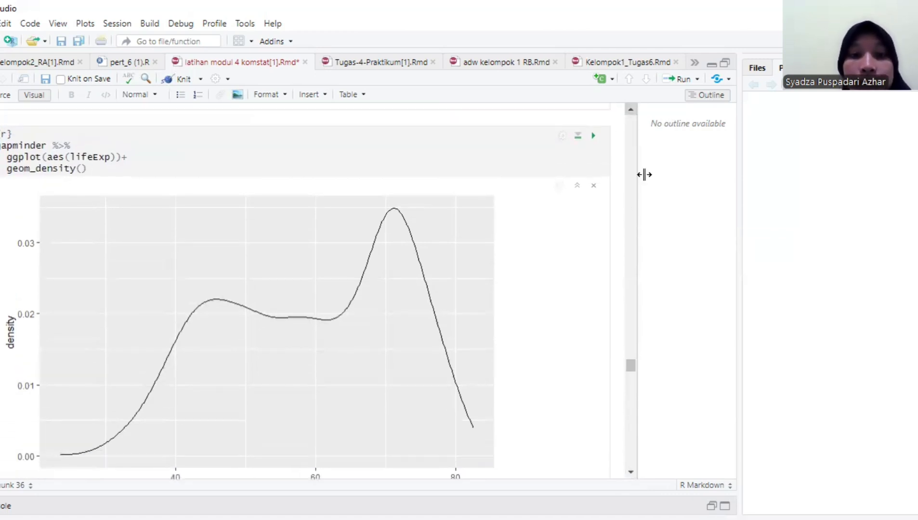
scroll(629, 307, up, 6)
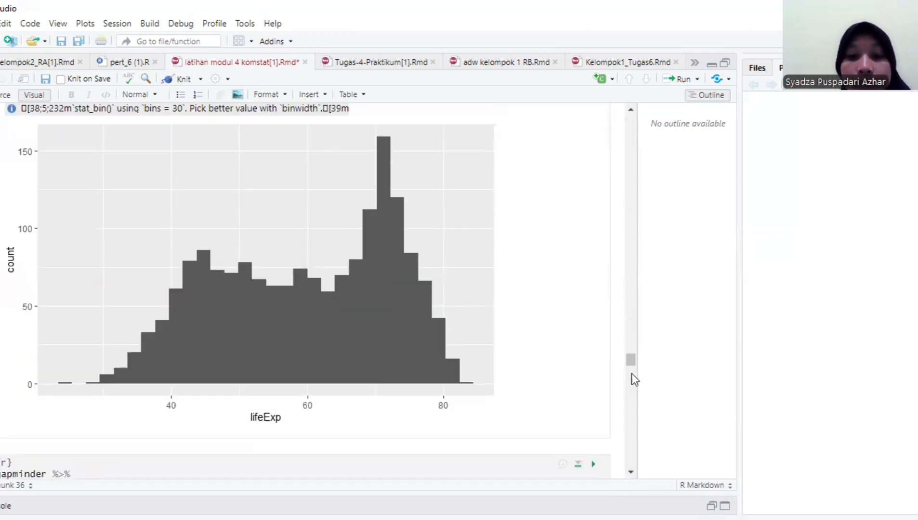
scroll(625, 305, up, 5)
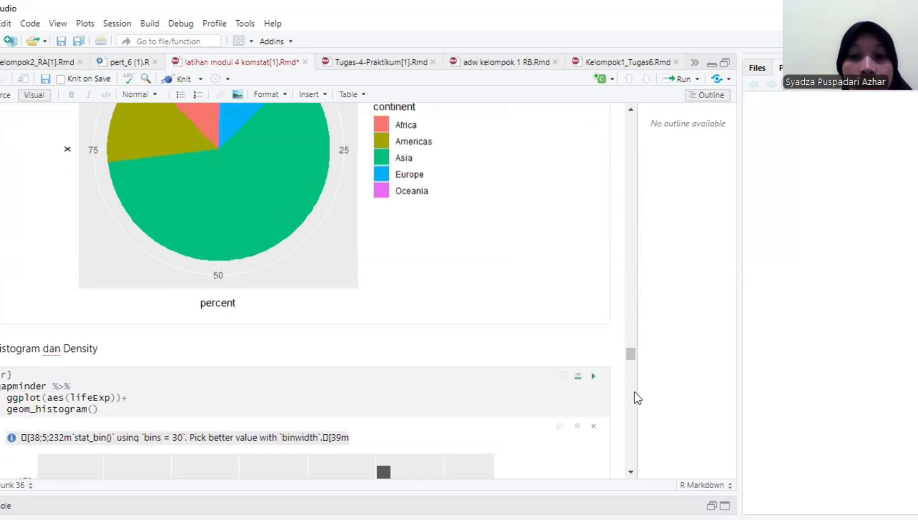
scroll(634, 393, down, 10)
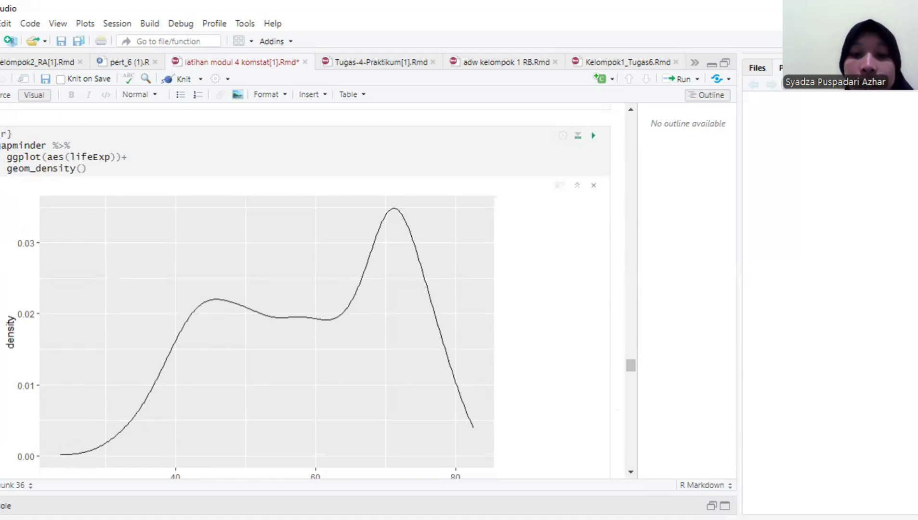
- Examine the complete lifeExp density curve from its code down to the start of the diamonds chunk
click(633, 472)
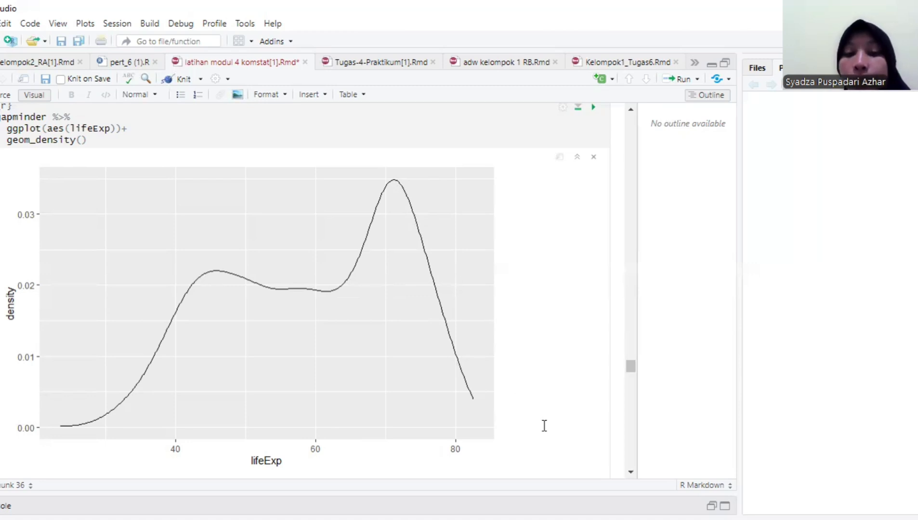
click(631, 473)
click(632, 472)
click(631, 472)
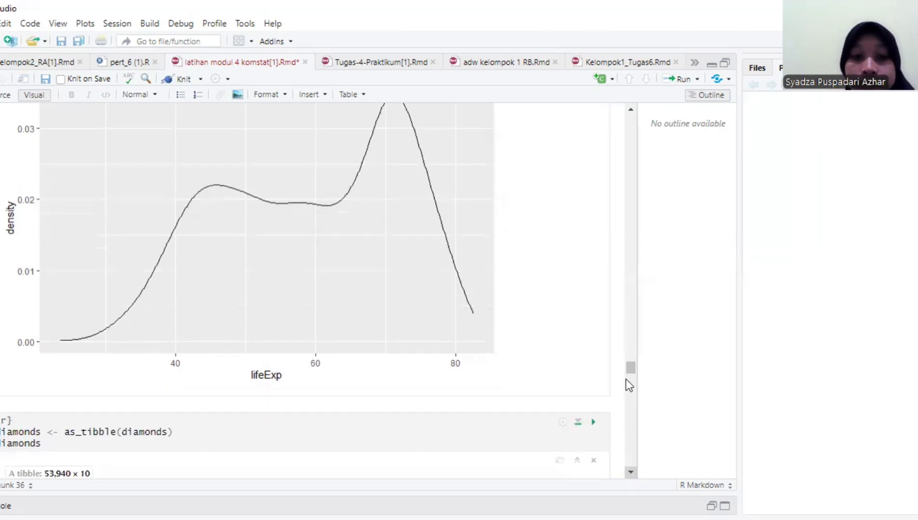
drag(626, 370, 628, 328)
scroll(629, 337, up, 5)
click(481, 317)
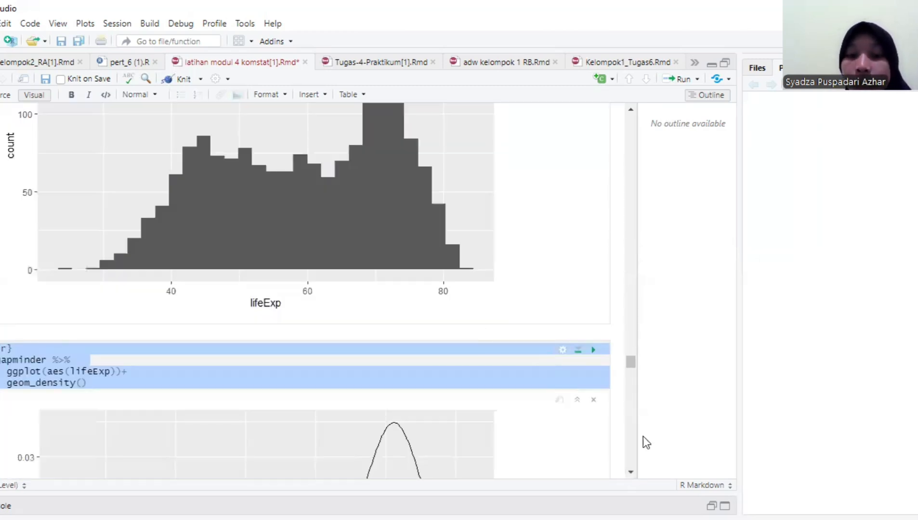
click(522, 377)
click(630, 474)
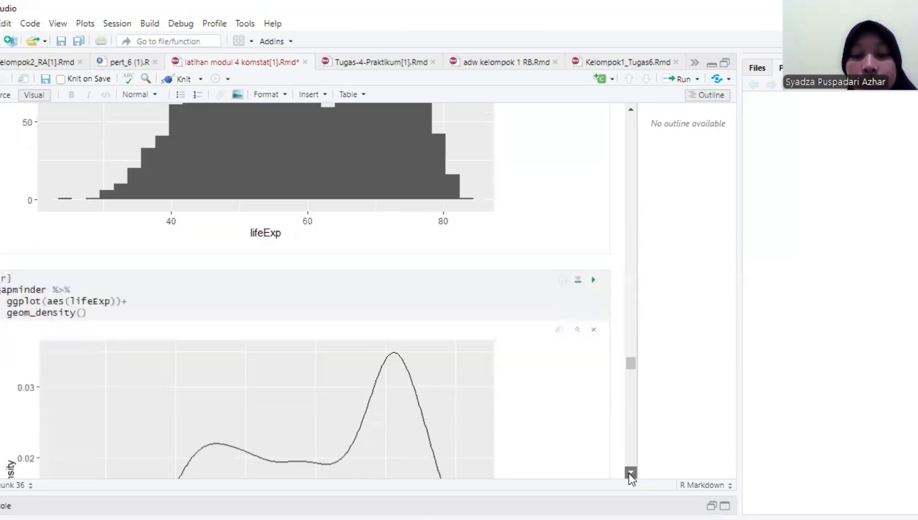
click(631, 473)
drag(631, 475, 628, 248)
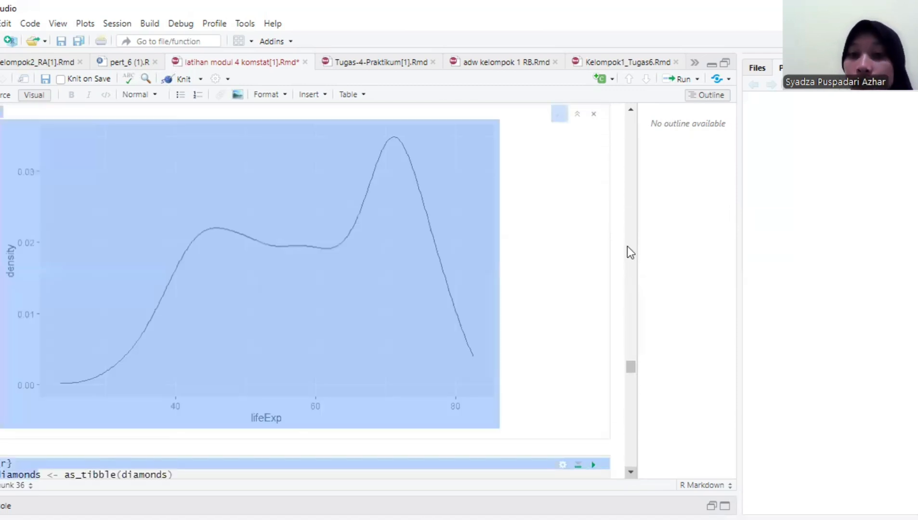
click(444, 199)
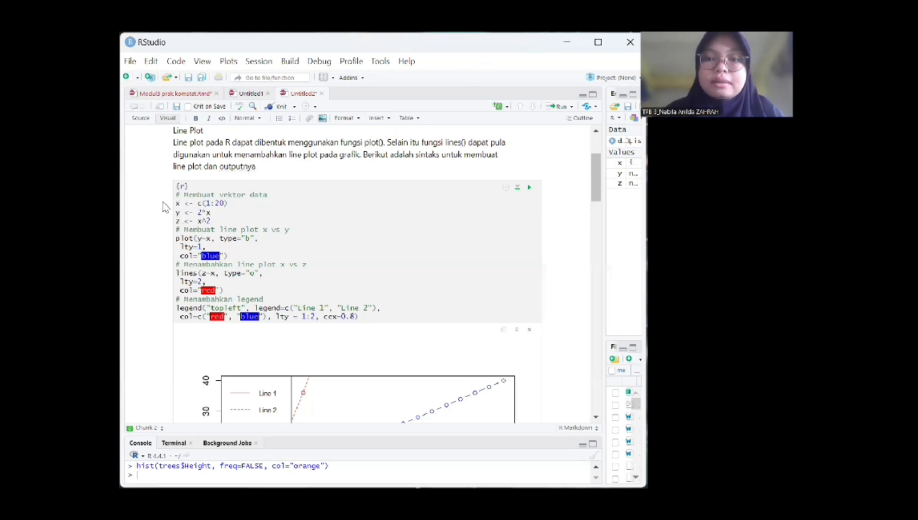
- Clear the Line Plot chunk's output and rerun the chunk to redraw y and z against x with the legend
click(197, 215)
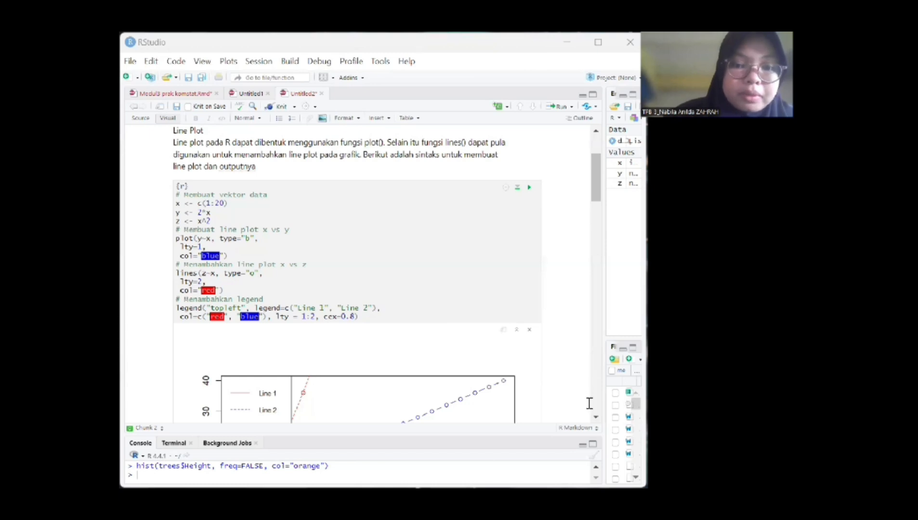
click(530, 330)
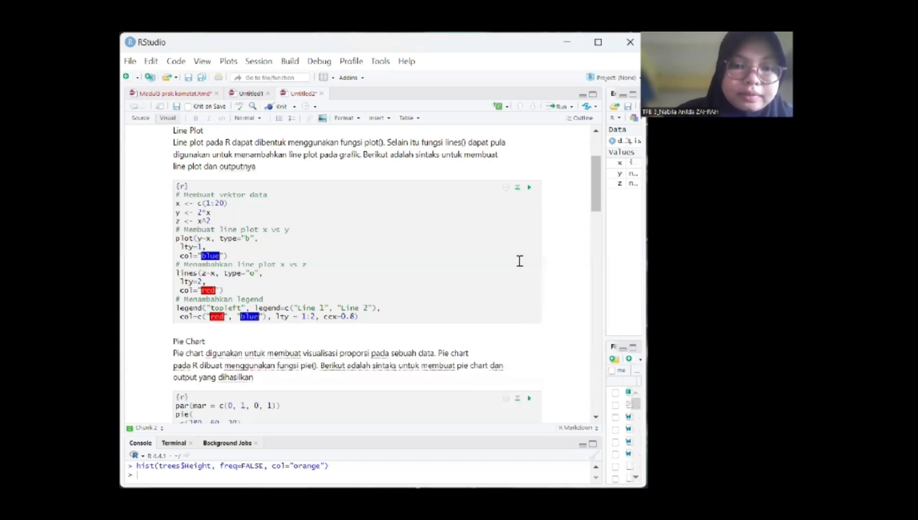
click(530, 189)
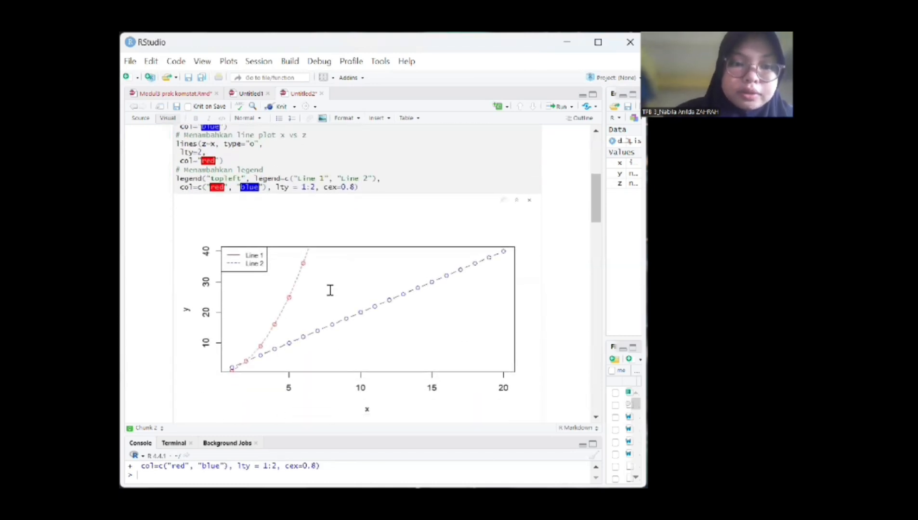
click(596, 131)
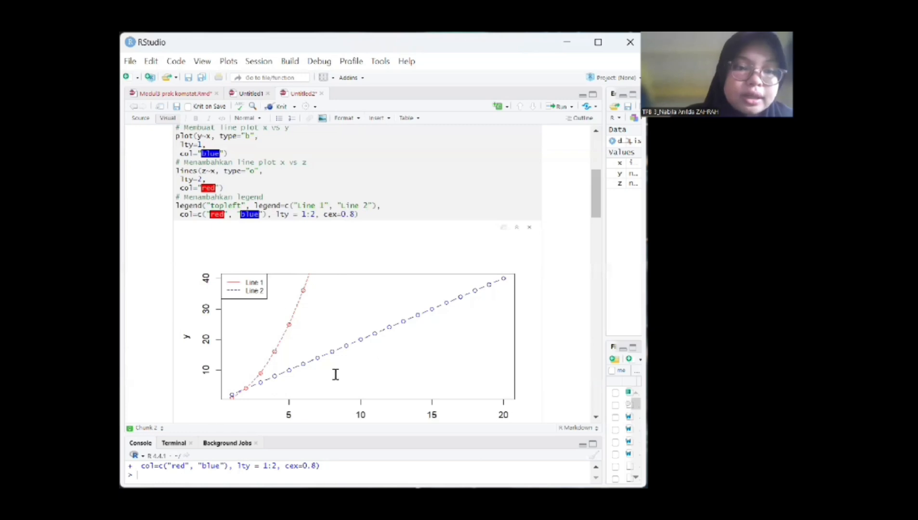
key(alt+Tab)
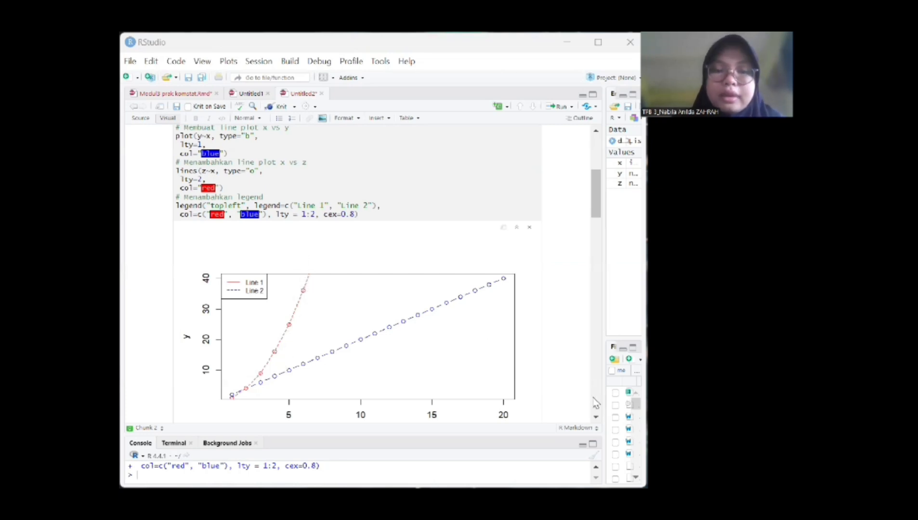
- Clear the Pie Chart chunk's output and rerun it to redraw the Sky and pyramid pie chart
click(597, 417)
triple_click(597, 417)
click(596, 417)
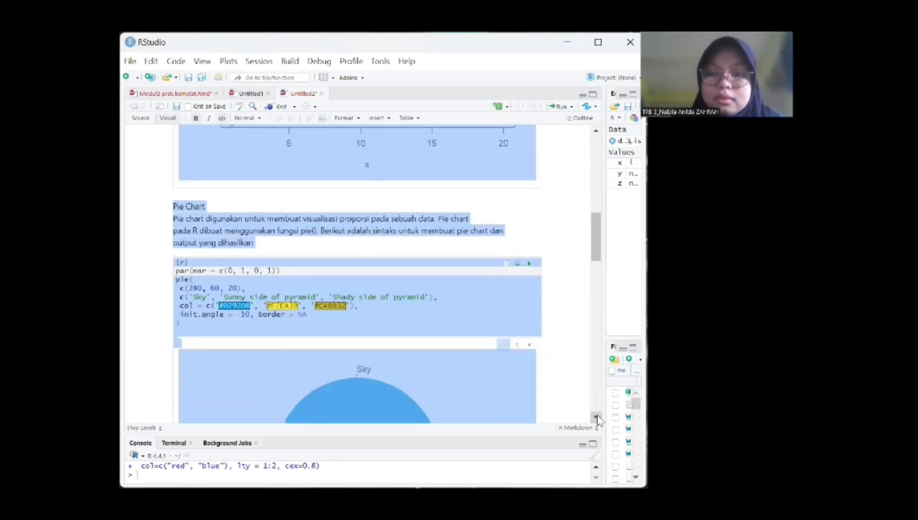
click(557, 373)
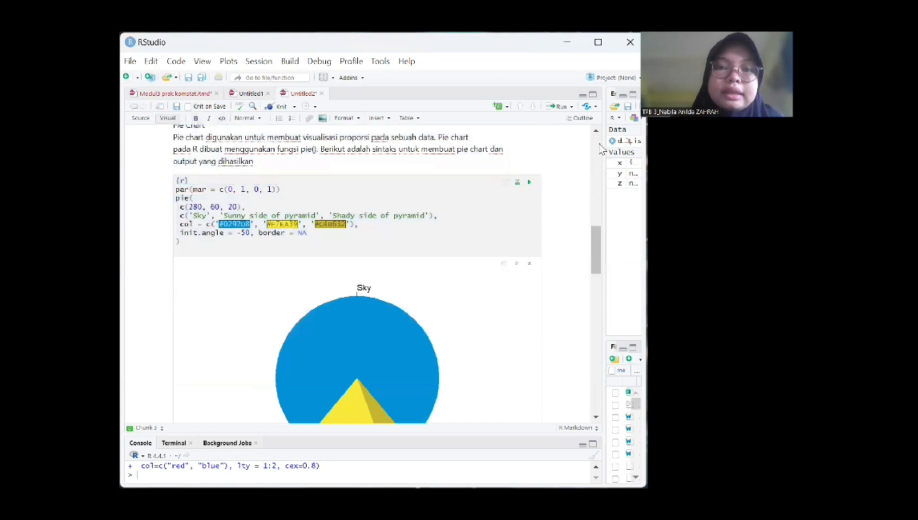
click(597, 131)
key(alt+Tab)
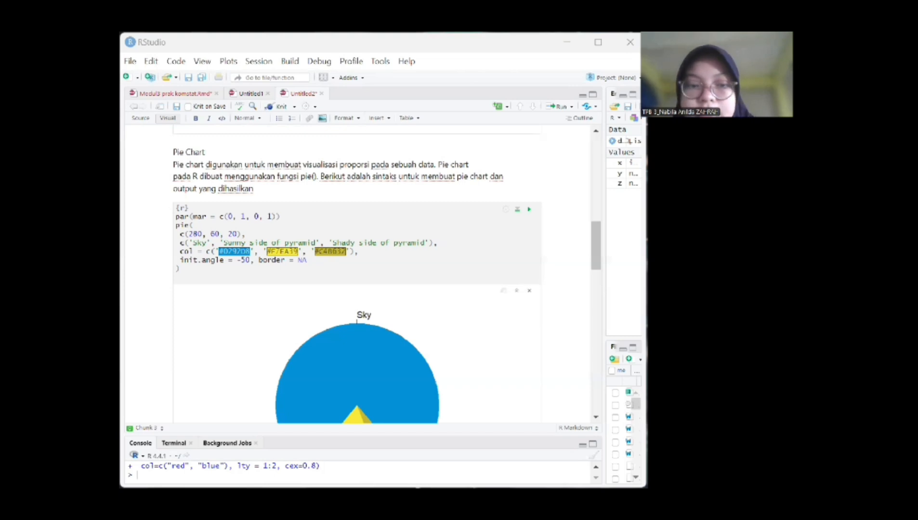
click(530, 291)
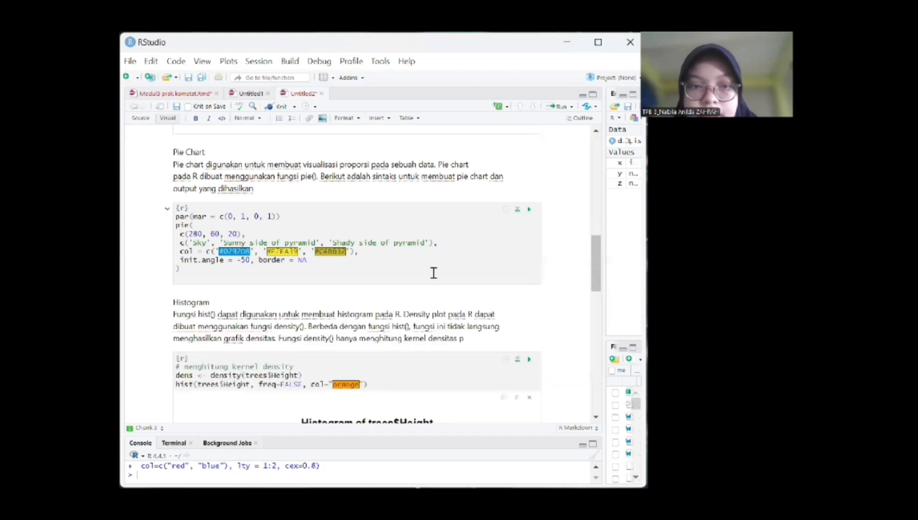
click(530, 210)
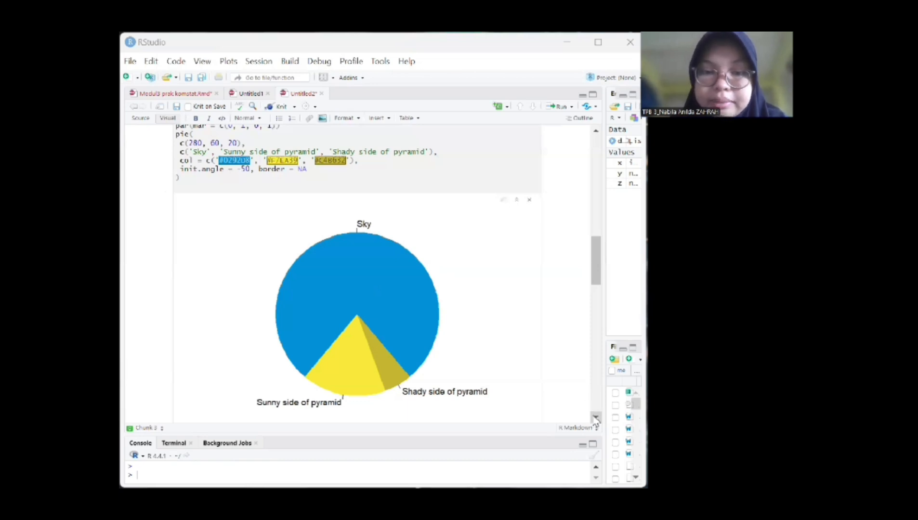
- Clear the trees$Height histogram chunk's output and rerun it to redraw the orange density-scaled histogram
scroll(596, 418, down, 5)
scroll(596, 419, down, 2)
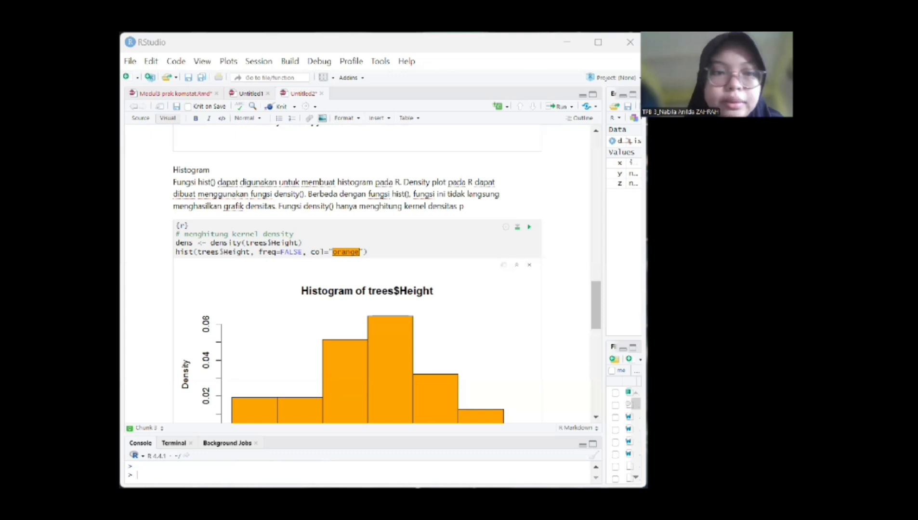
click(529, 264)
click(529, 230)
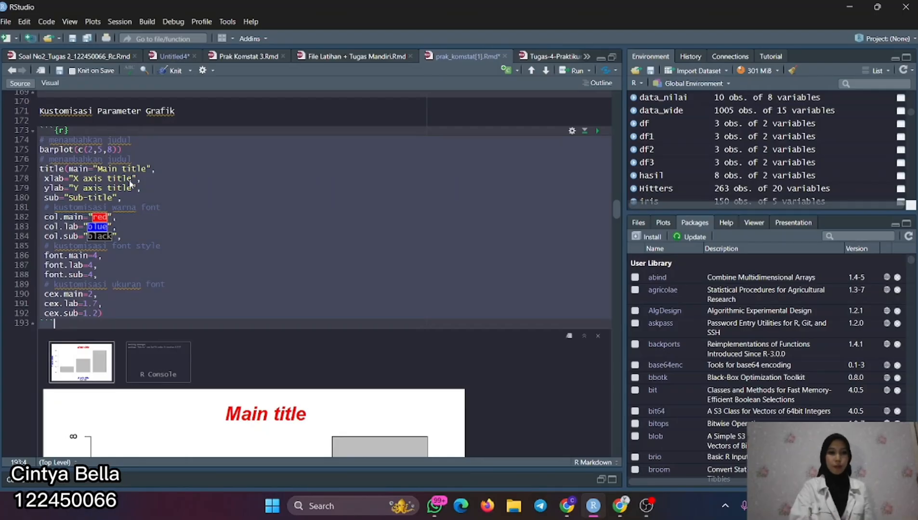
- Examine the Kustomisasi Parameter Grafik chunk, from its title, colour, font style and font size arguments down to the complete bar plot
scroll(130, 186, down, 1)
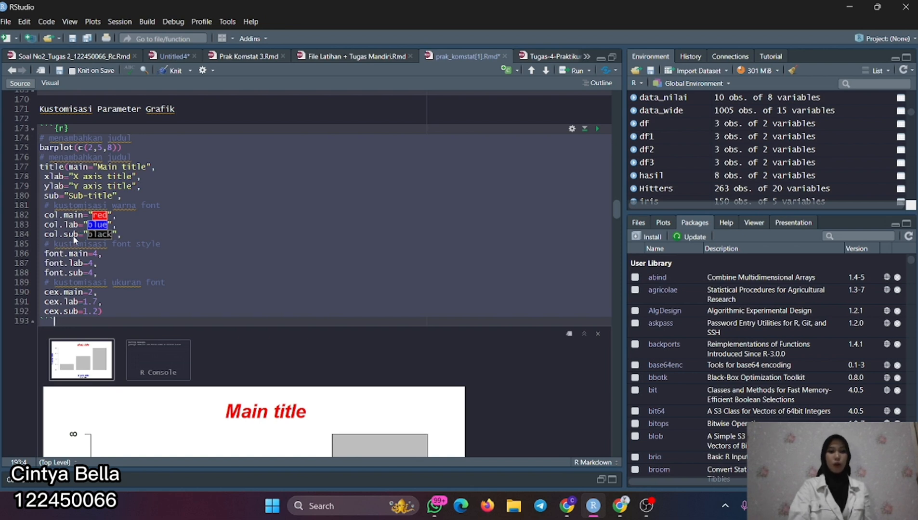
scroll(72, 269, down, 1)
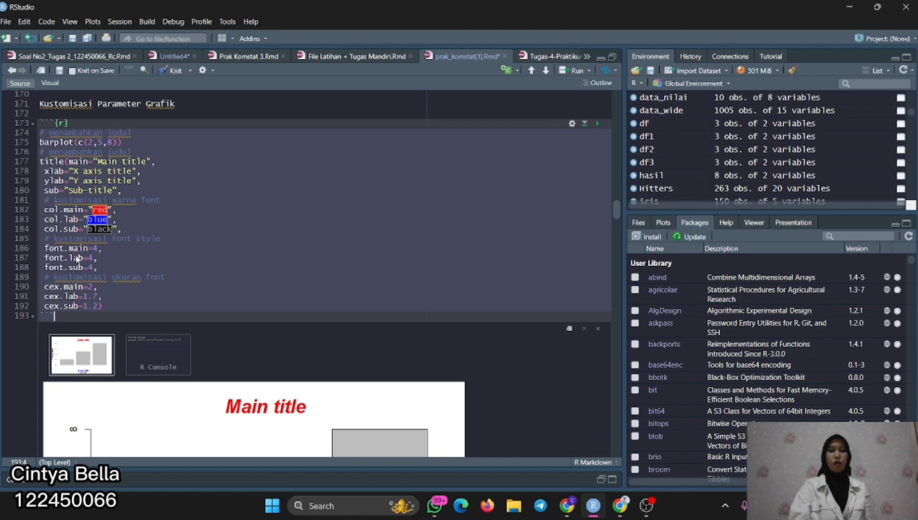
scroll(77, 258, down, 1)
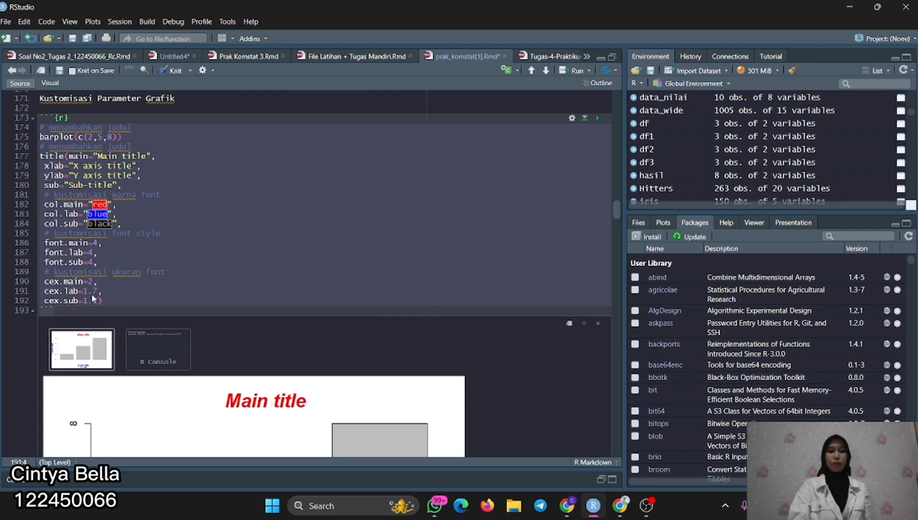
scroll(93, 299, down, 7)
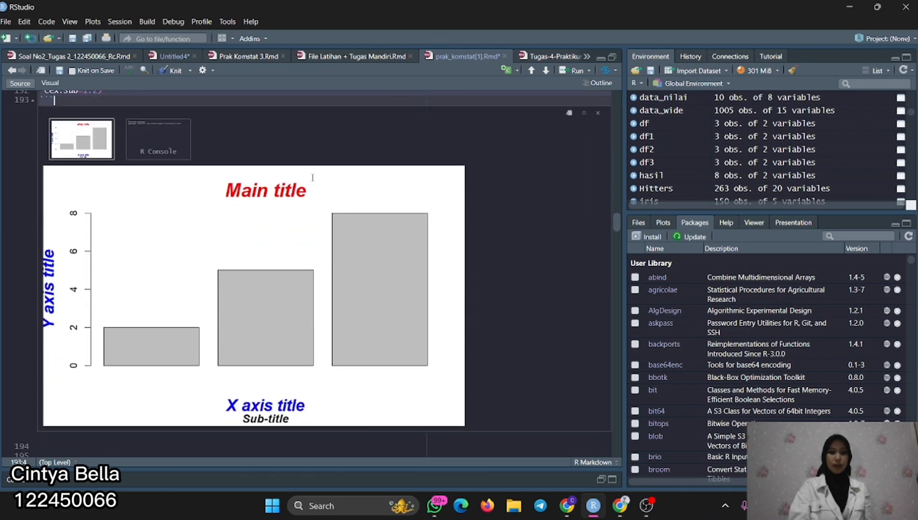
scroll(465, 445, down, 7)
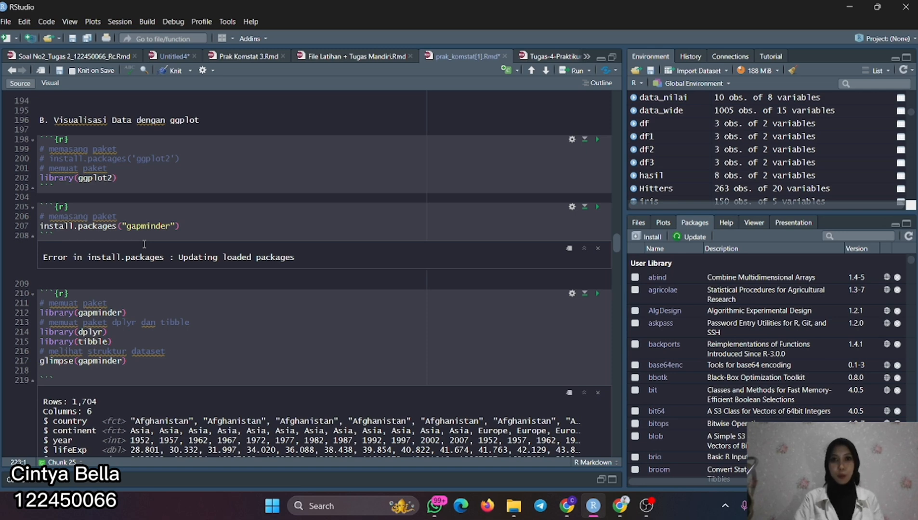
- Review the ggplot2 and gapminder setup chunks, including the glimpse(gapminder) structure and the unique(gapminder$year) output
scroll(89, 243, down, 2)
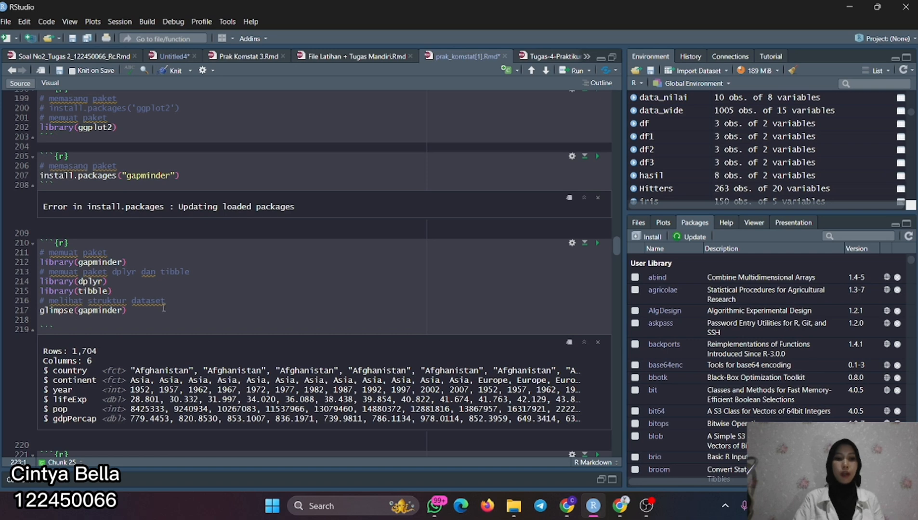
scroll(164, 307, down, 1)
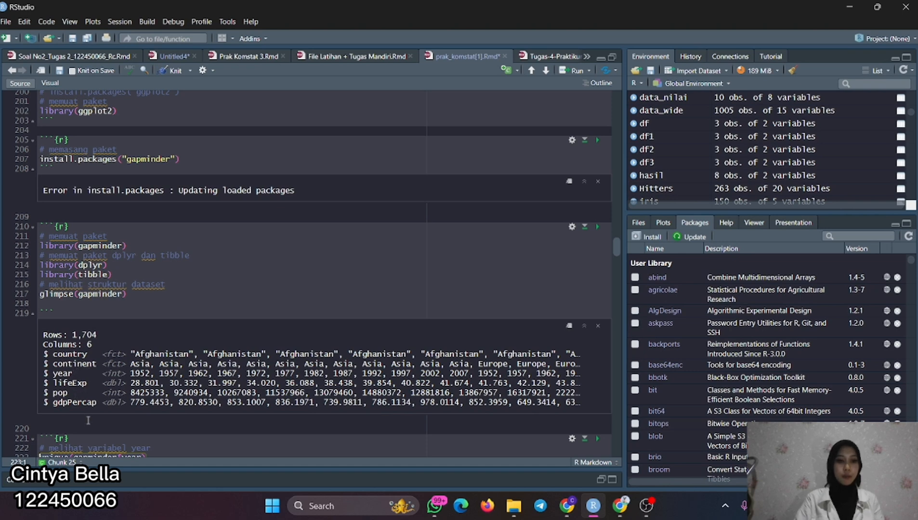
scroll(89, 422, down, 3)
scroll(126, 400, down, 1)
click(125, 398)
scroll(124, 400, up, 1)
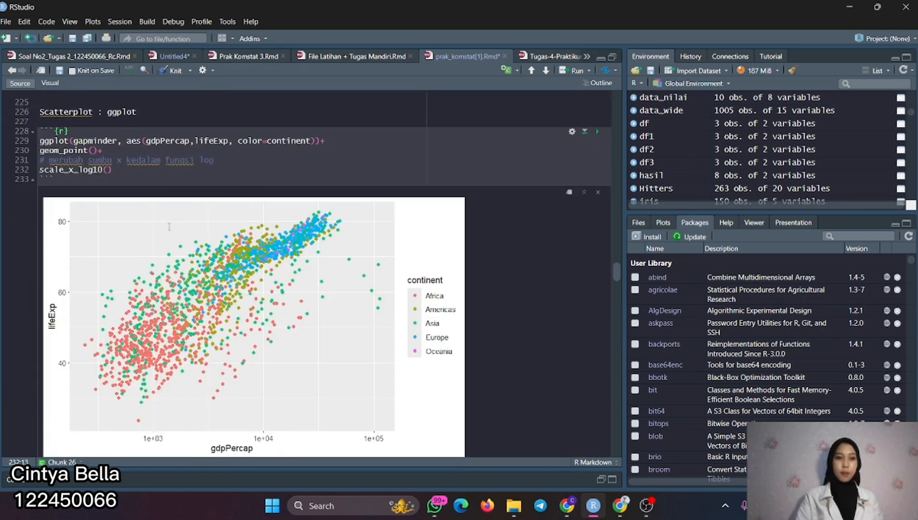
scroll(169, 227, up, 2)
scroll(169, 227, down, 2)
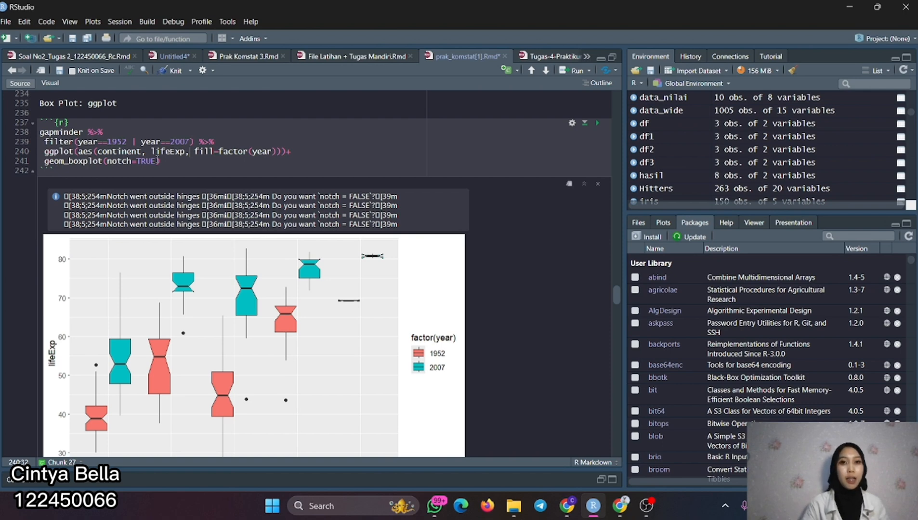
- Examine the ggplot box plot chunk and its notched lifeExp boxplots per continent for 1952 and 2007
scroll(157, 160, down, 3)
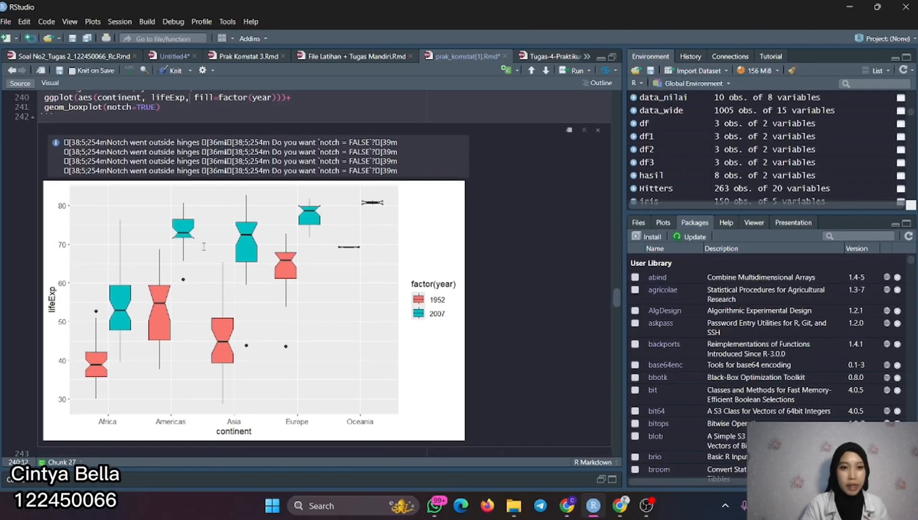
scroll(191, 260, up, 2)
scroll(179, 207, down, 3)
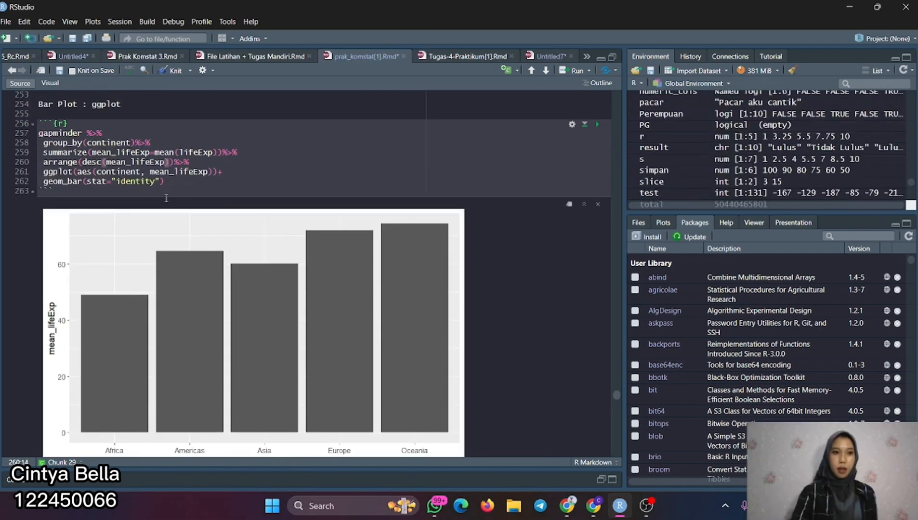
- Examine the ggplot bar plot chunk line by line, from group_by and summarize to geom_bar, alongside its mean_lifeExp chart
scroll(166, 198, up, 1)
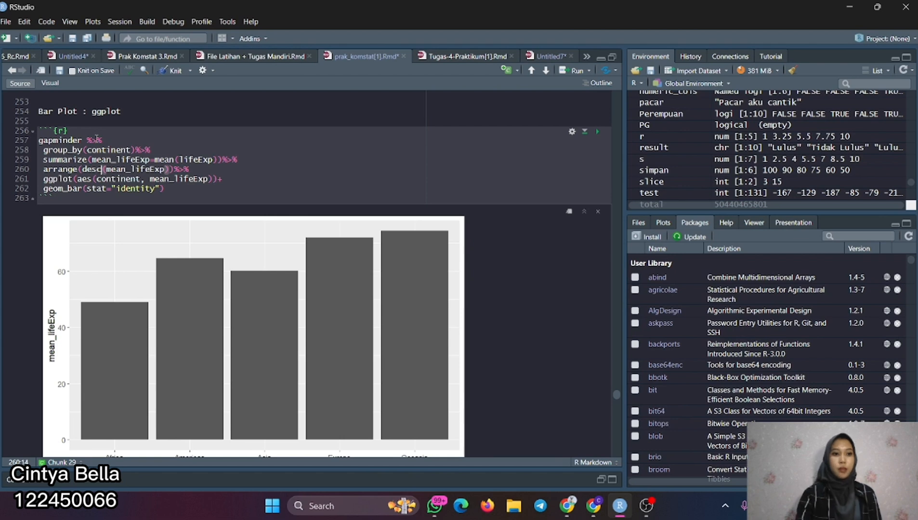
mouse_move(50, 159)
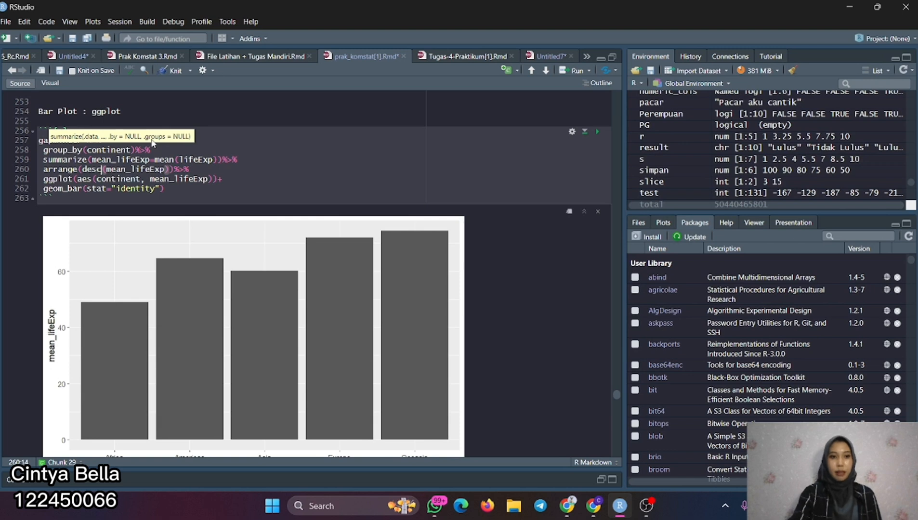
mouse_move(161, 156)
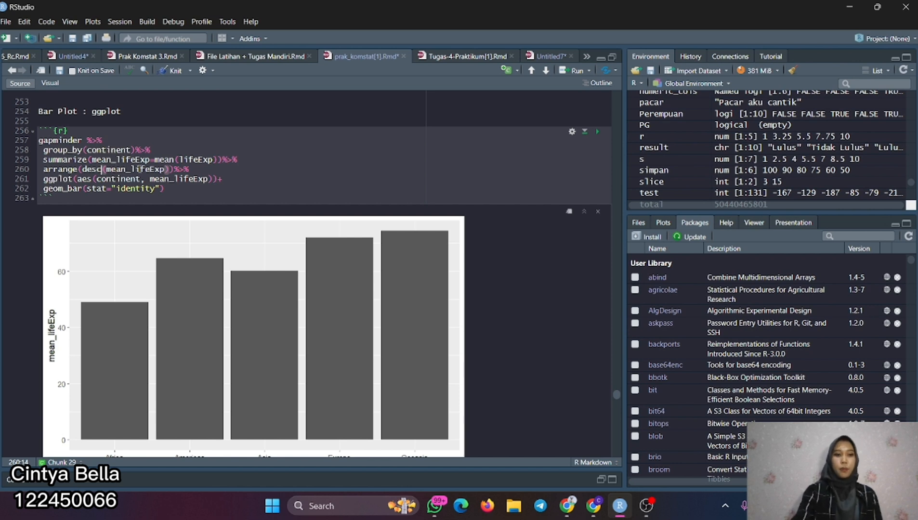
mouse_move(50, 182)
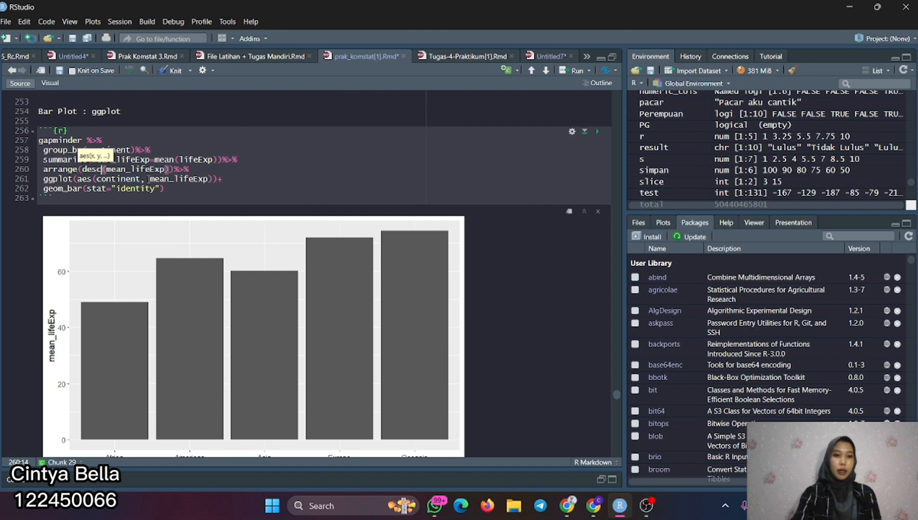
scroll(149, 180, down, 1)
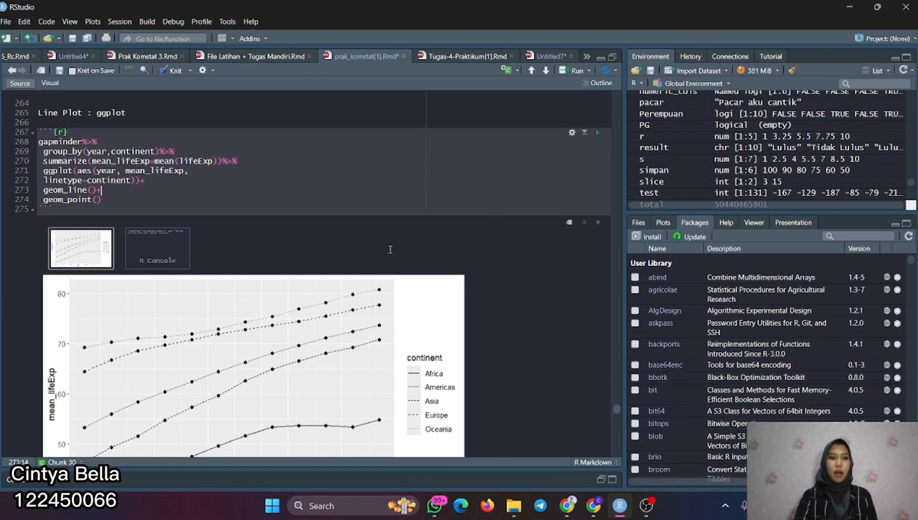
- Examine the ggplot line plot chunk and its complete chart of mean_lifeExp by year with a line type per continent
scroll(224, 159, up, 1)
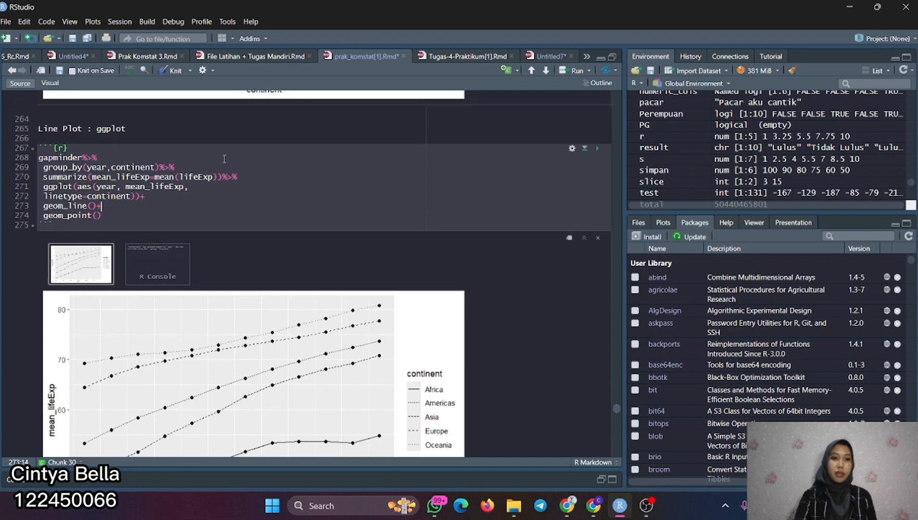
scroll(225, 159, up, 8)
scroll(219, 159, down, 6)
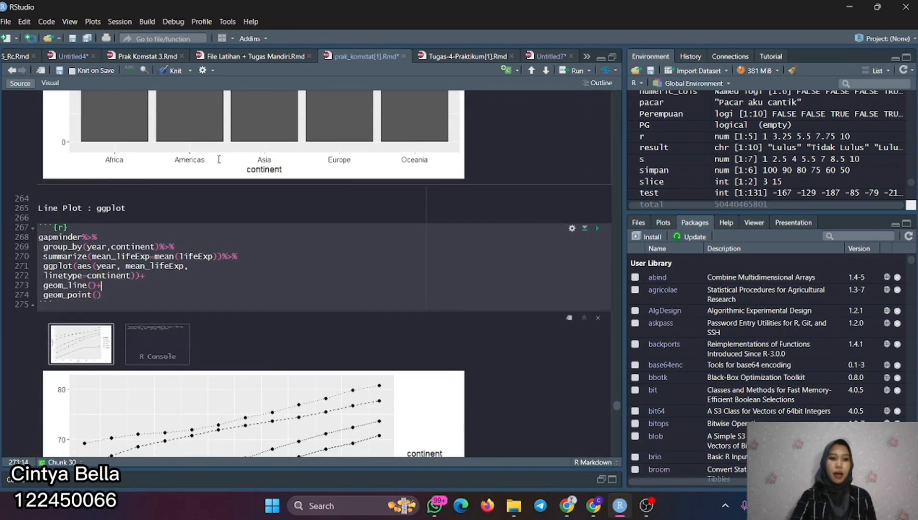
scroll(94, 215, down, 2)
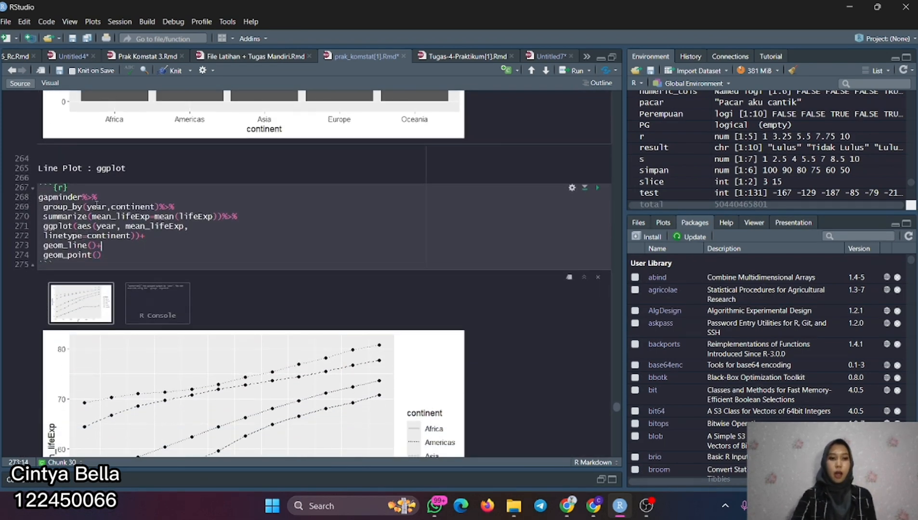
mouse_move(70, 220)
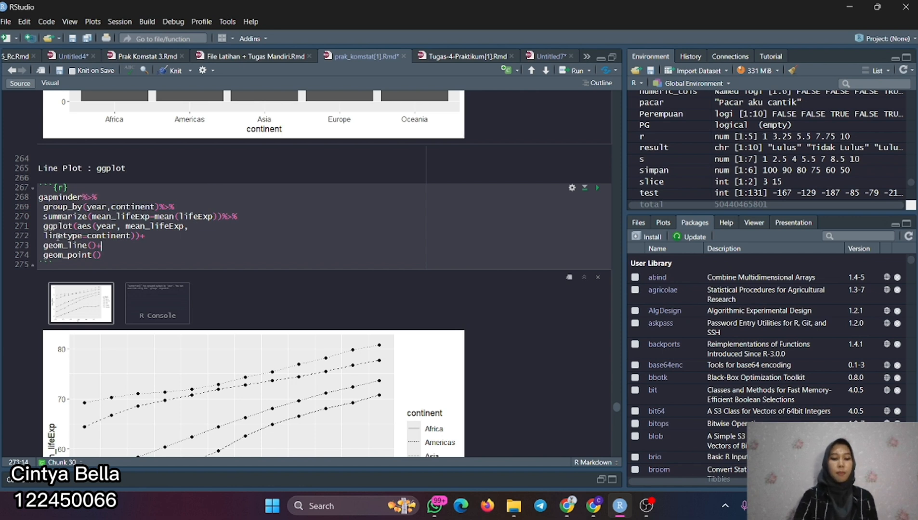
scroll(57, 237, down, 1)
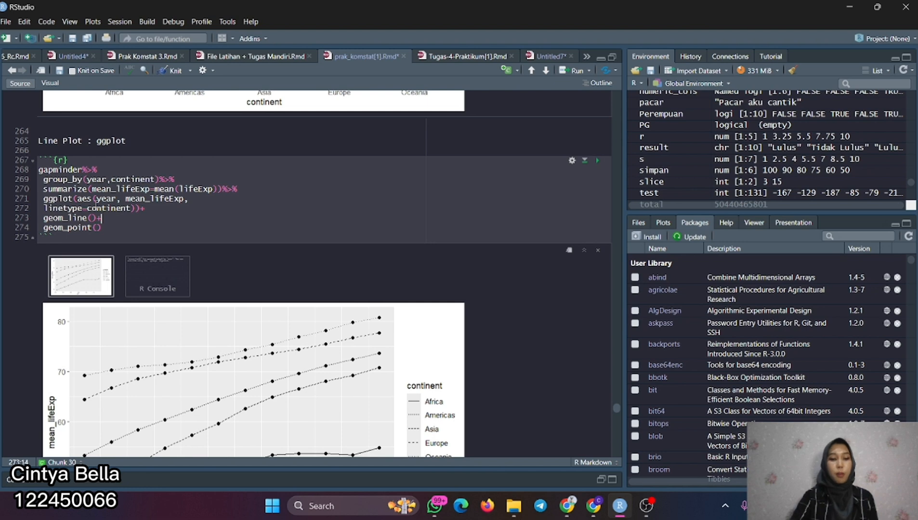
scroll(128, 219, down, 1)
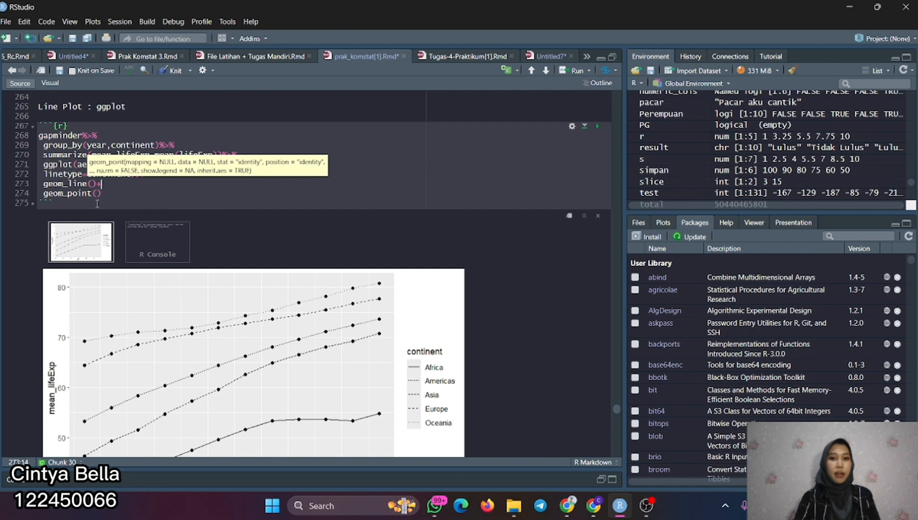
scroll(98, 203, down, 1)
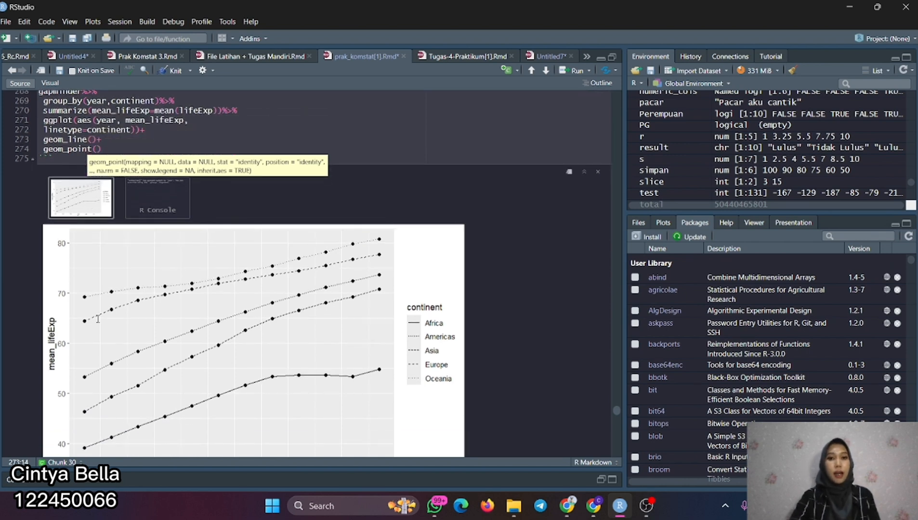
scroll(64, 323, down, 1)
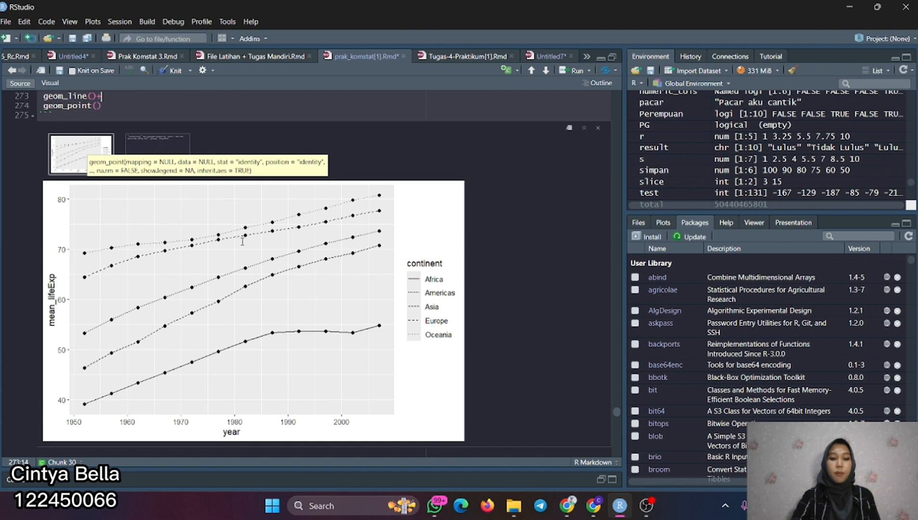
scroll(187, 159, up, 1)
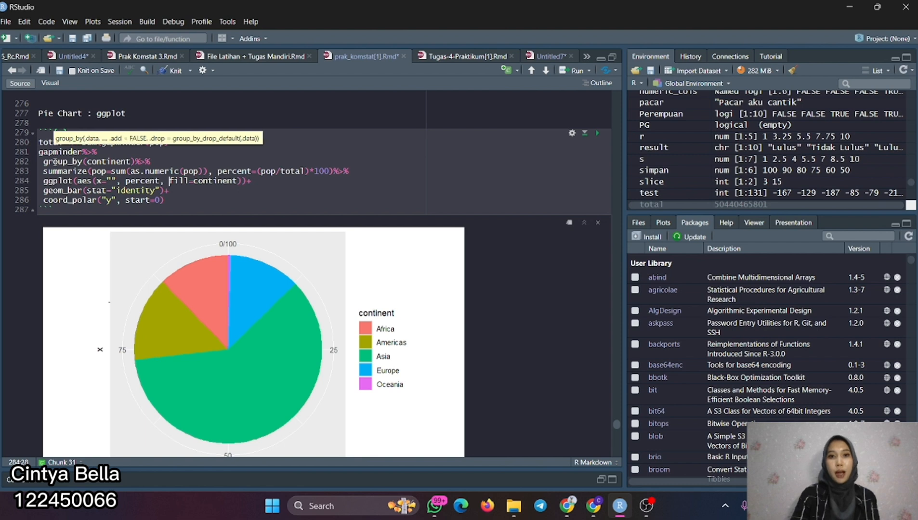
- Examine the ggplot pie chart chunk, starting at its group_by(continent) line, together with its continent population chart
click(121, 162)
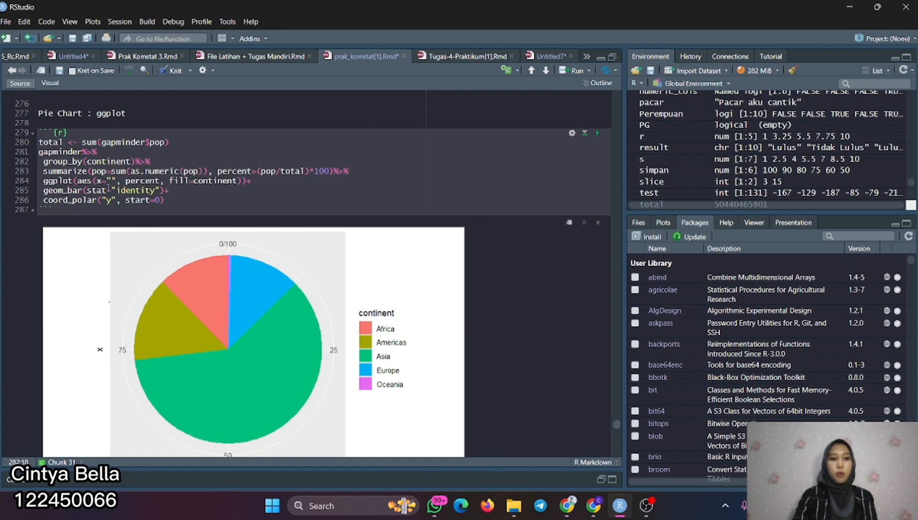
scroll(164, 194, down, 2)
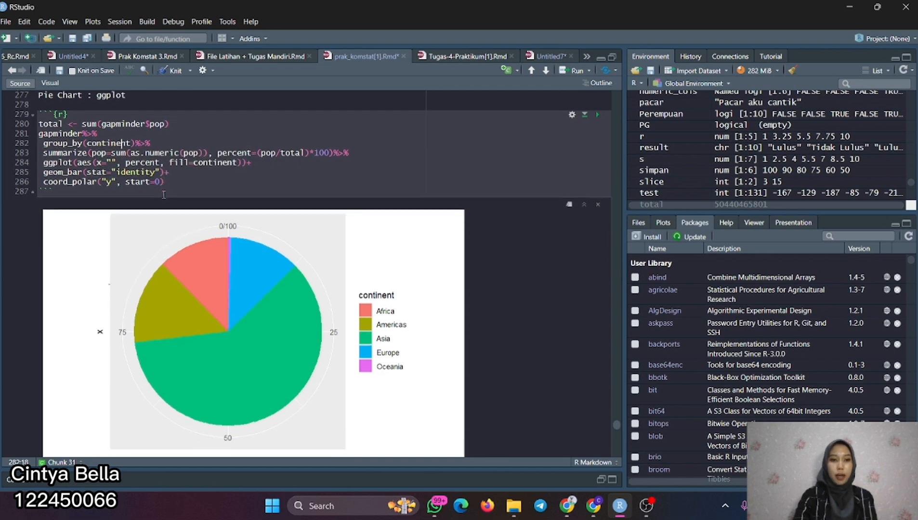